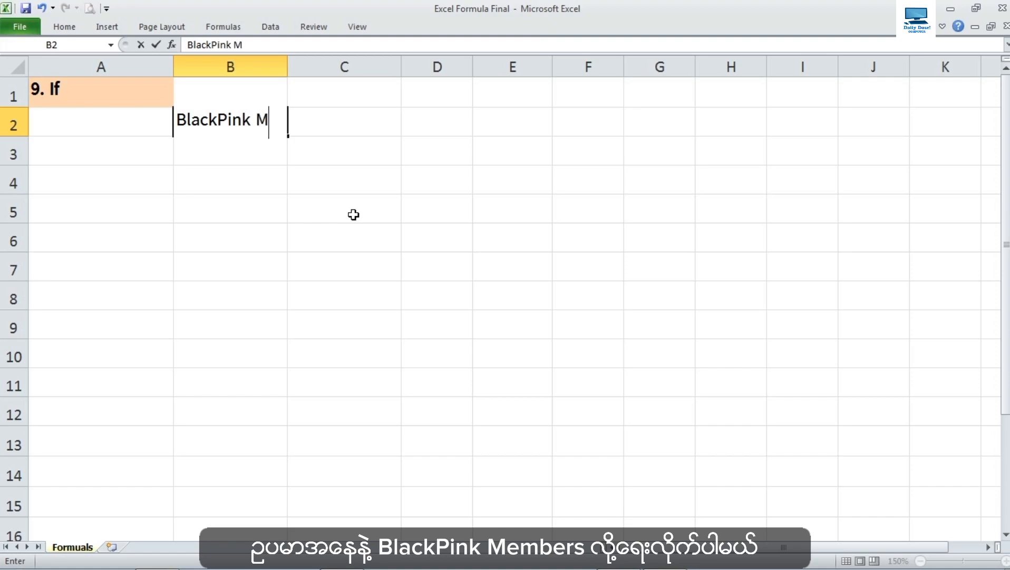
# Enter the heading "BlackPink Members:" in cell B2 and fit column B's width to the text.
pyautogui.write('embers')
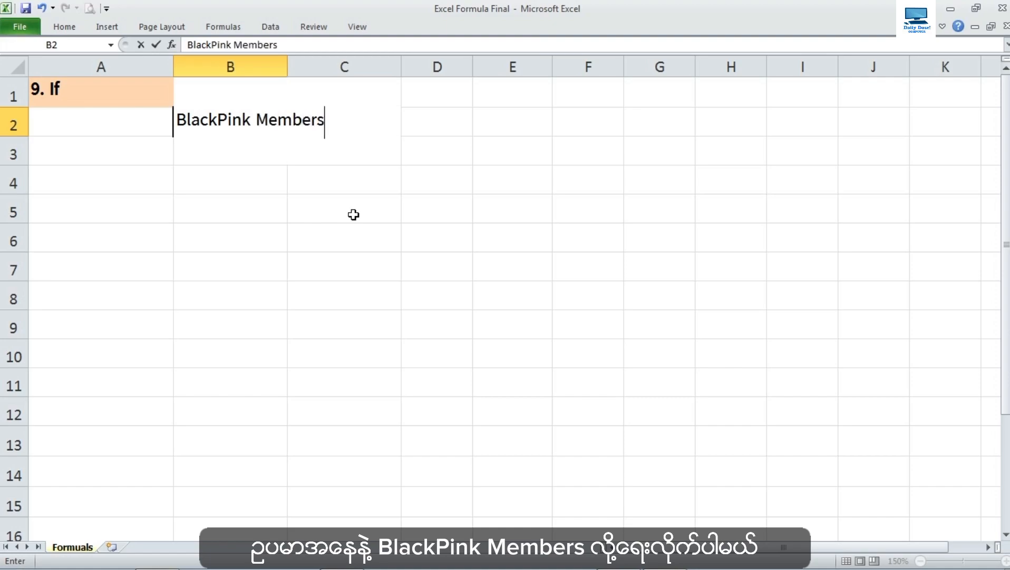
pyautogui.write(':')
pyautogui.press('Return')
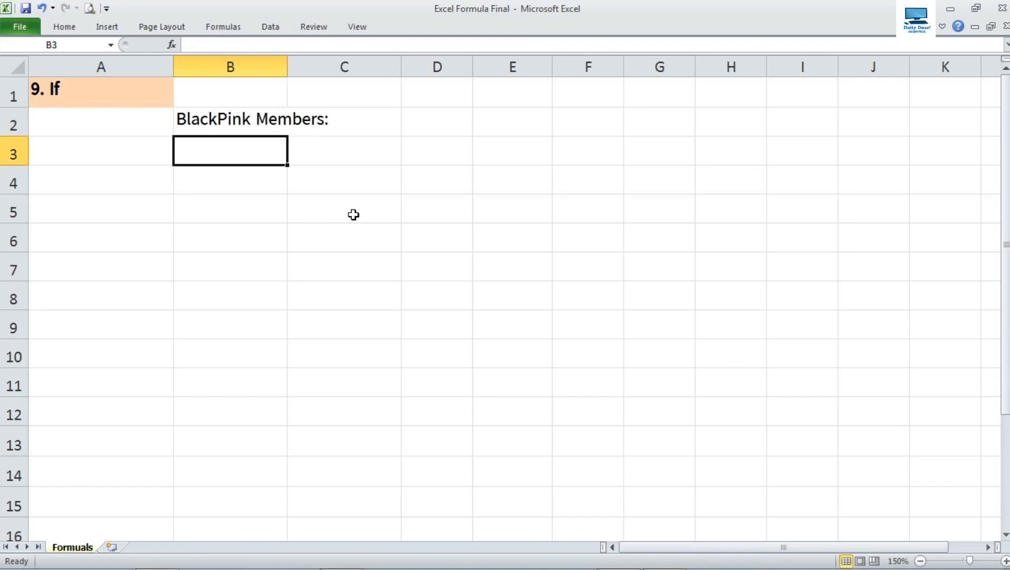
pyautogui.doubleClick(287, 65)
pyautogui.click(364, 241)
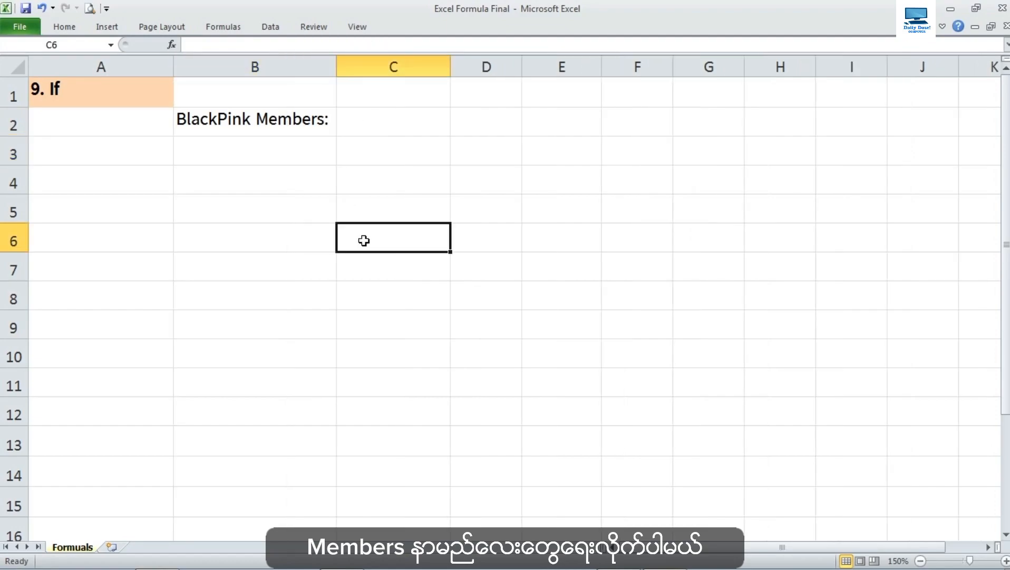
# List the members Jisoo, Jennie, Lisa and Rose in cells B3 to B6 below the heading.
pyautogui.click(268, 153)
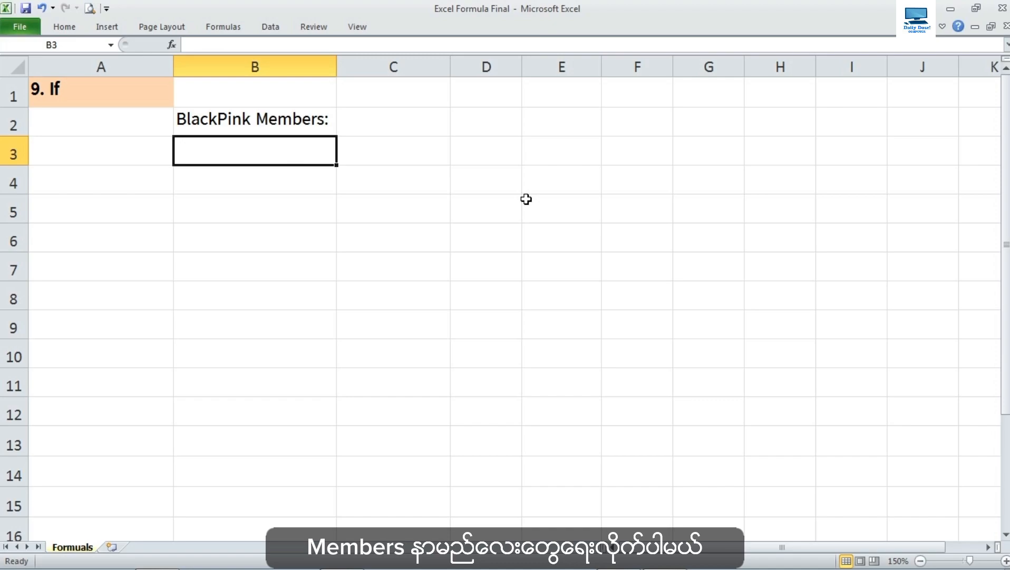
pyautogui.write('Jisoo')
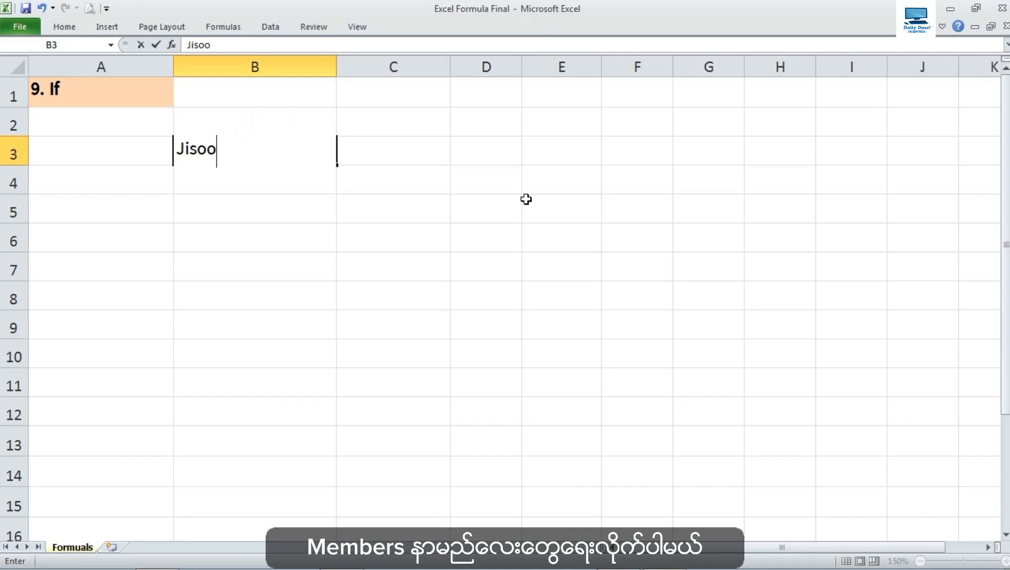
pyautogui.press('Return')
pyautogui.write('Jennie')
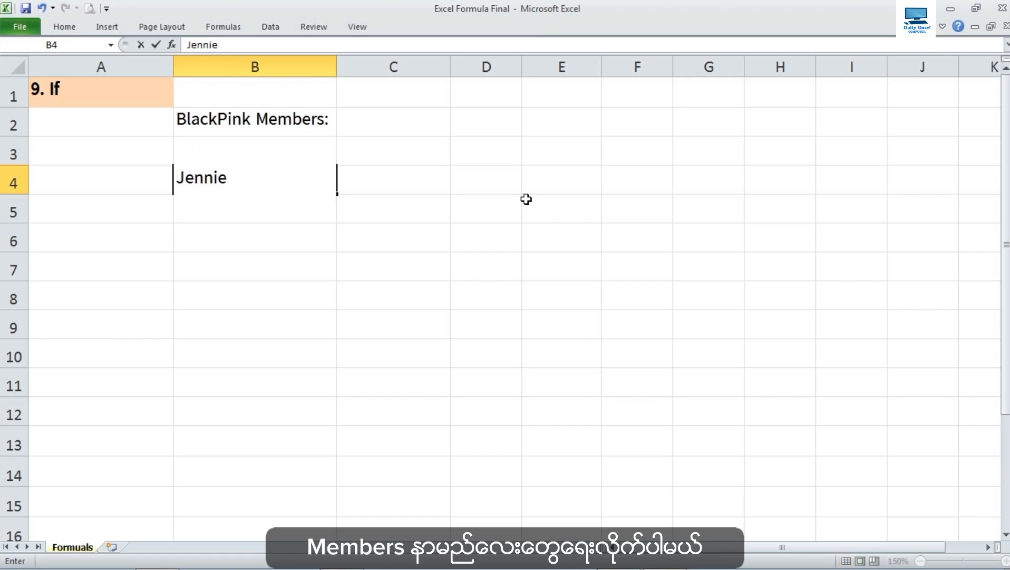
pyautogui.press('Return')
pyautogui.write('Lisa')
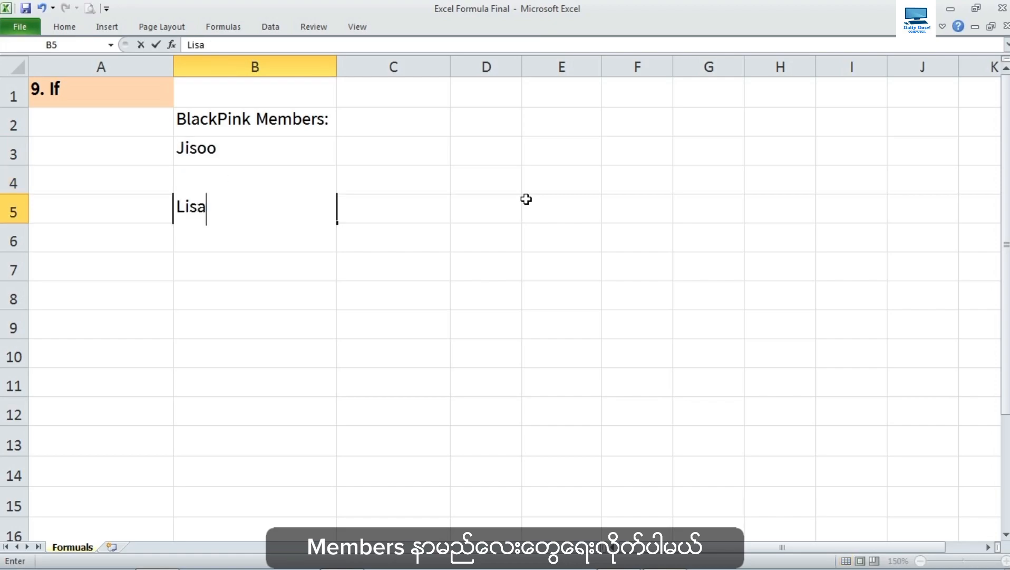
pyautogui.press('Return')
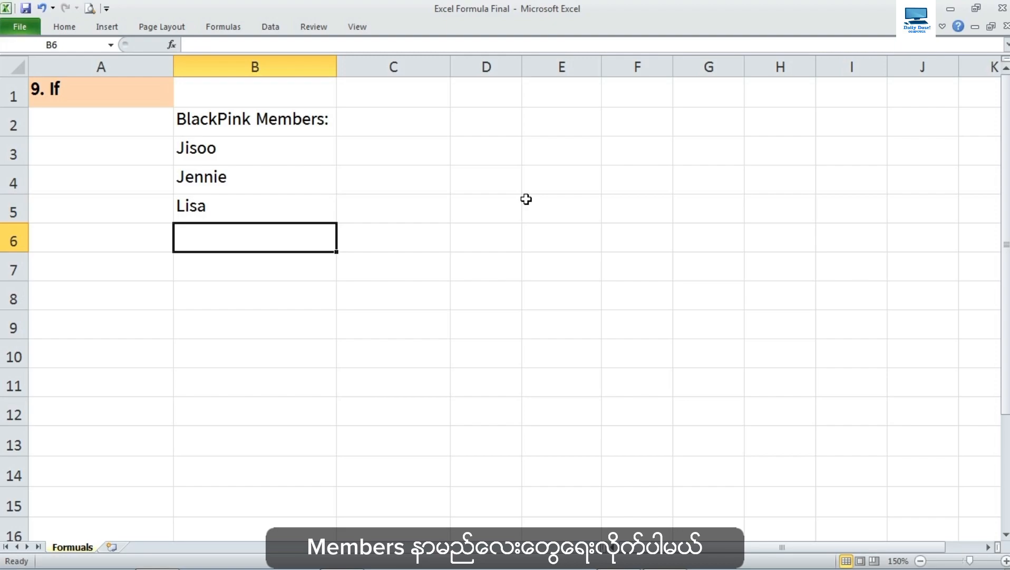
pyautogui.write('ro')
pyautogui.press('BackSpace')
pyautogui.press('BackSpace')
pyautogui.write('Ro')
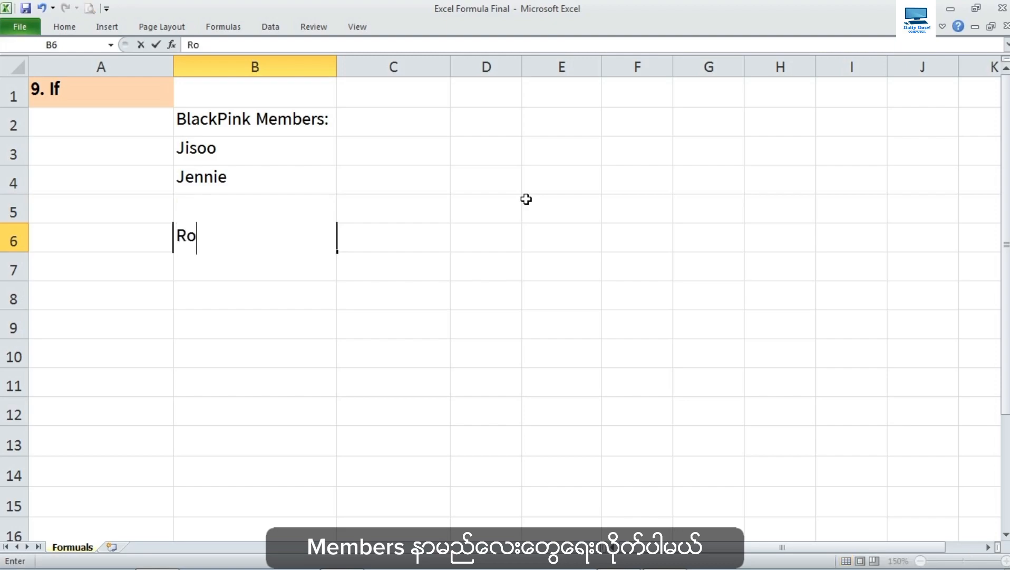
pyautogui.write('se')
pyautogui.press('Return')
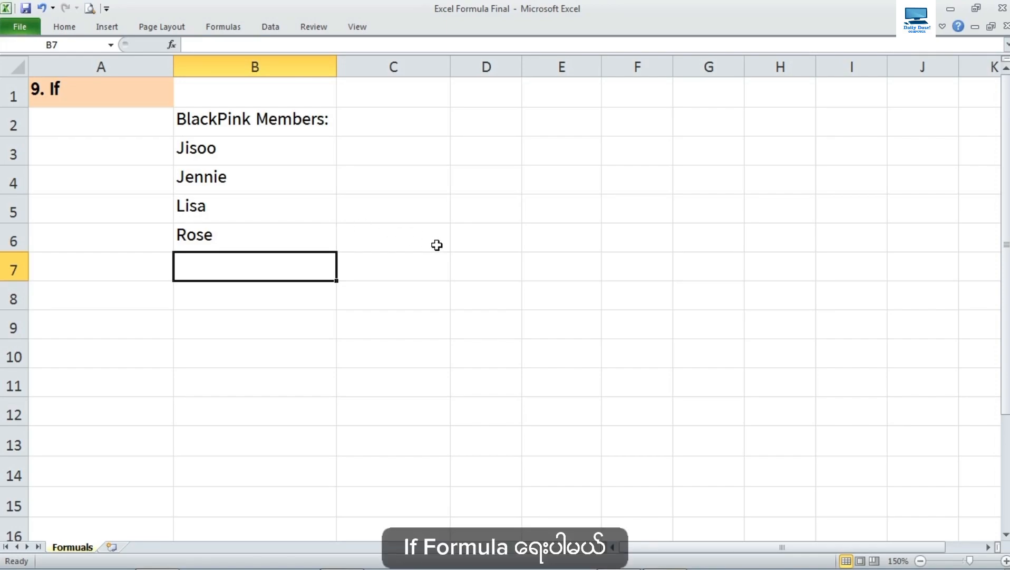
# Begin an IF formula in cell C3 with the logical test B3="Lisa".
pyautogui.click(389, 160)
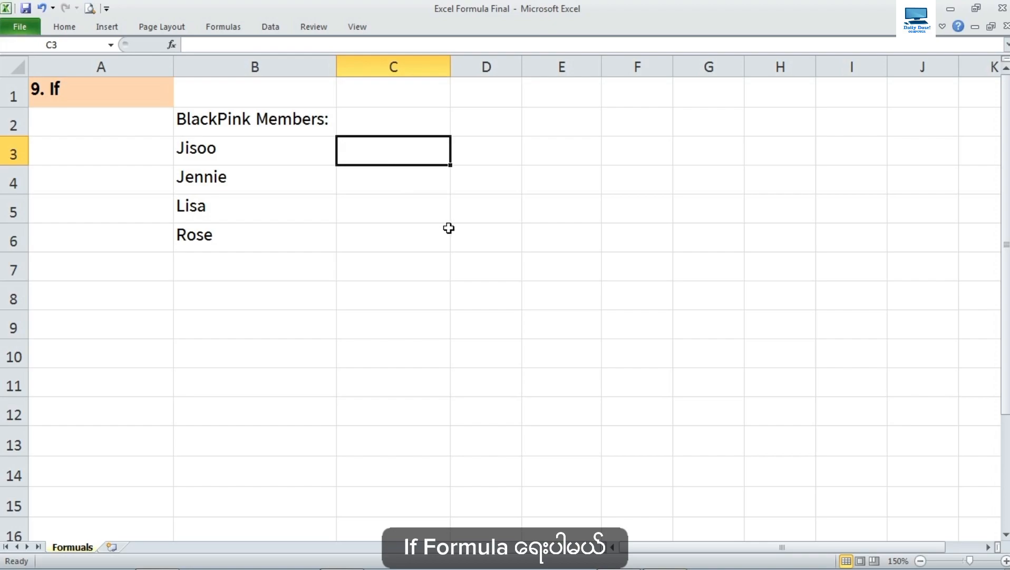
pyautogui.write('=')
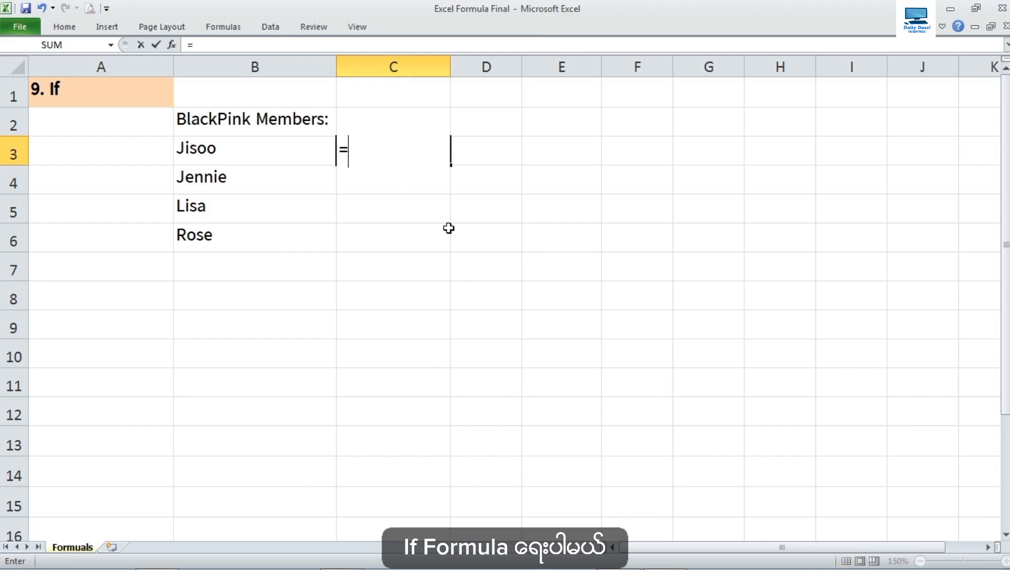
pyautogui.write('if(')
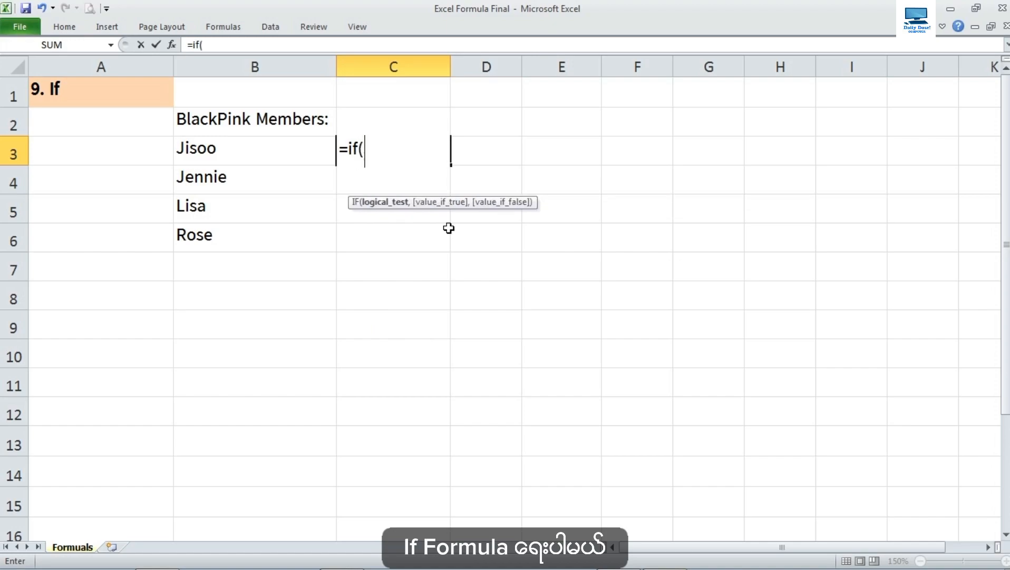
pyautogui.click(217, 154)
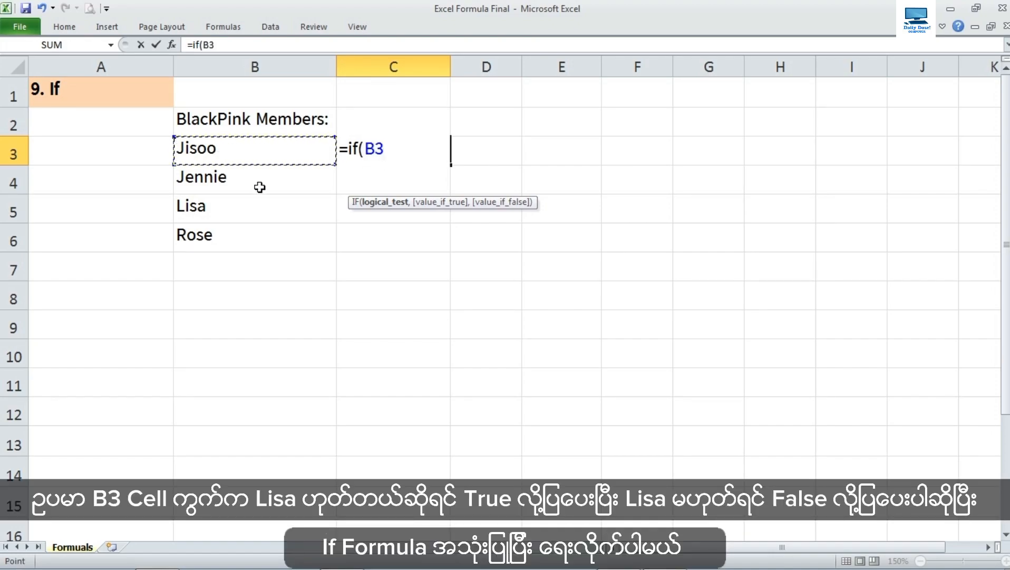
pyautogui.write('="')
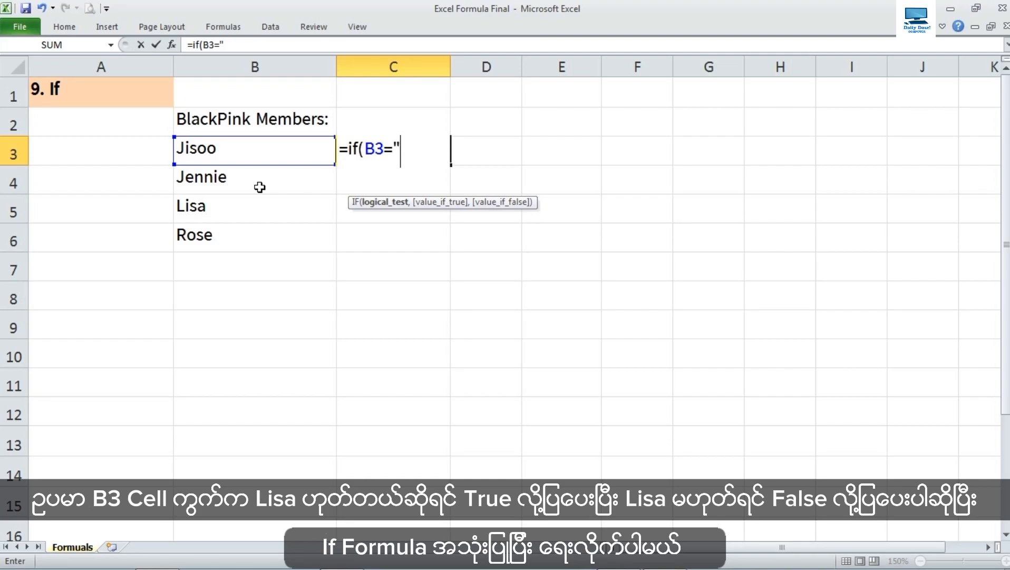
pyautogui.press('BackSpace')
pyautogui.press('BackSpace')
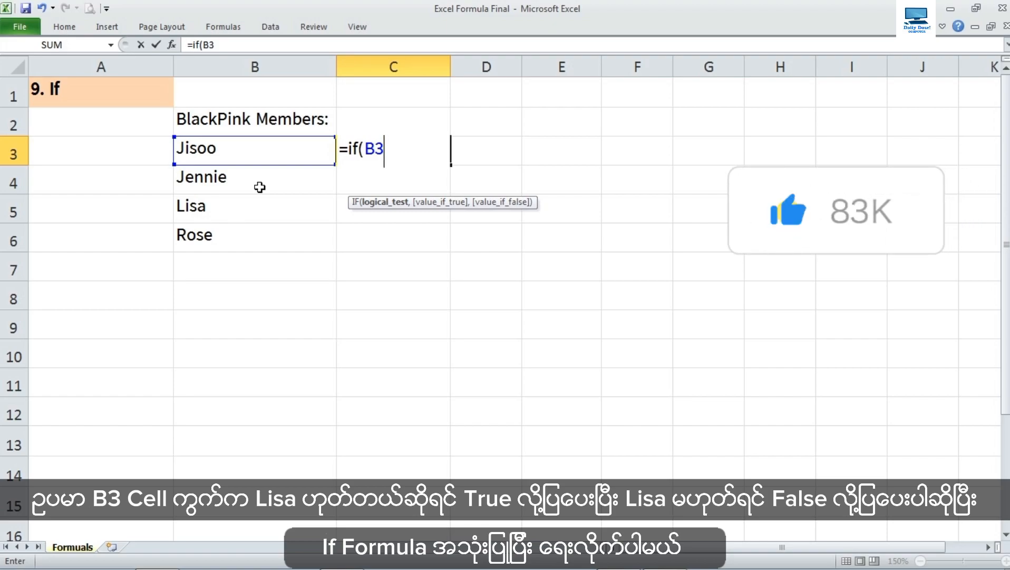
pyautogui.write('=')
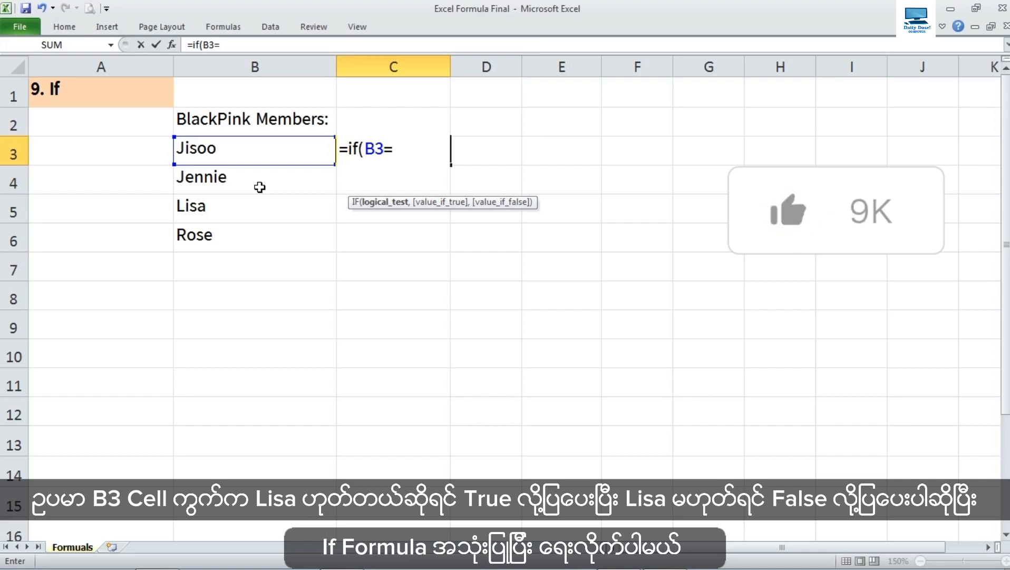
pyautogui.write('"Lisa')
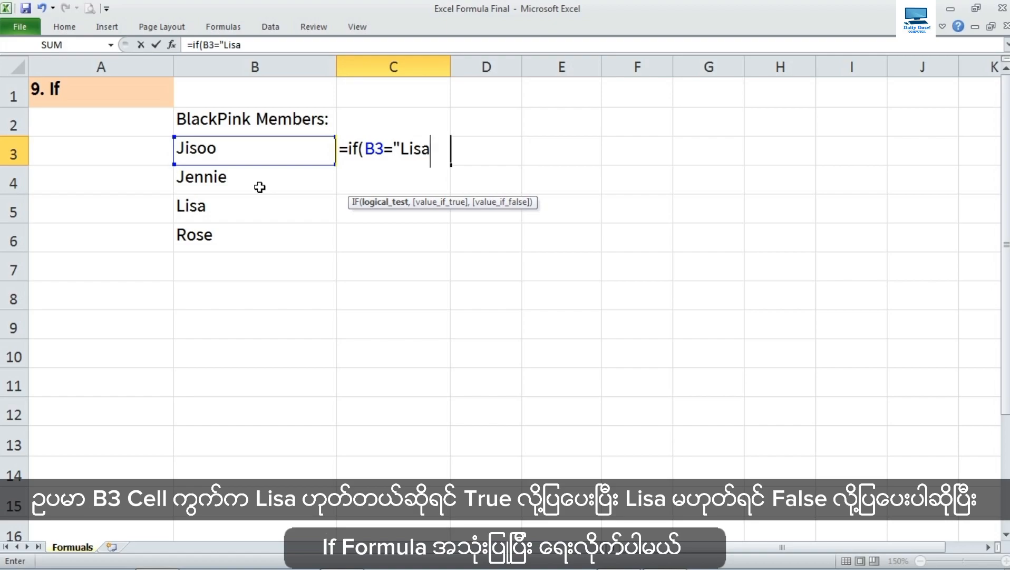
pyautogui.write('",')
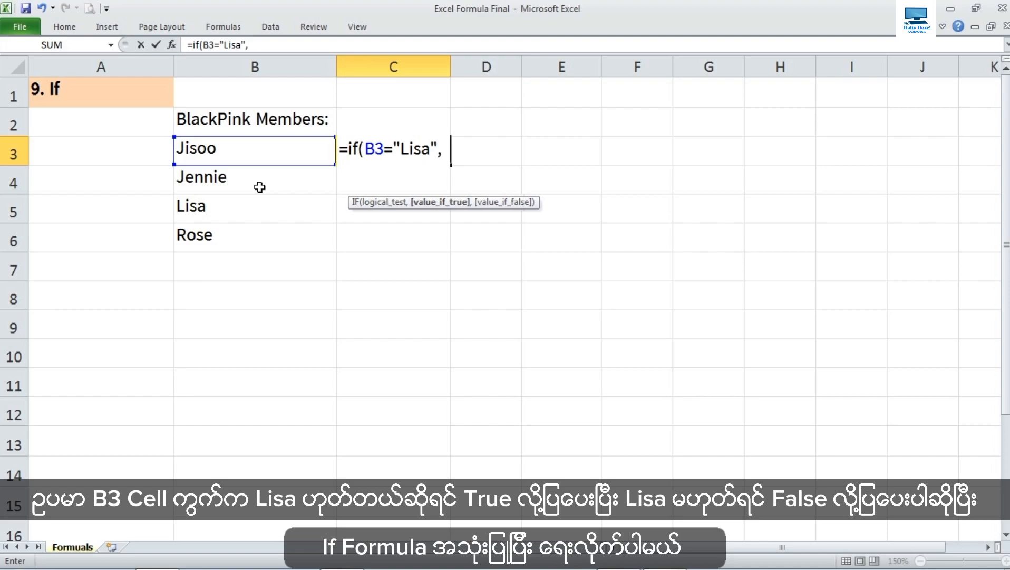
# Complete the IF formula in C3 with True as the value if true and False as the value if false.
pyautogui.write('True')
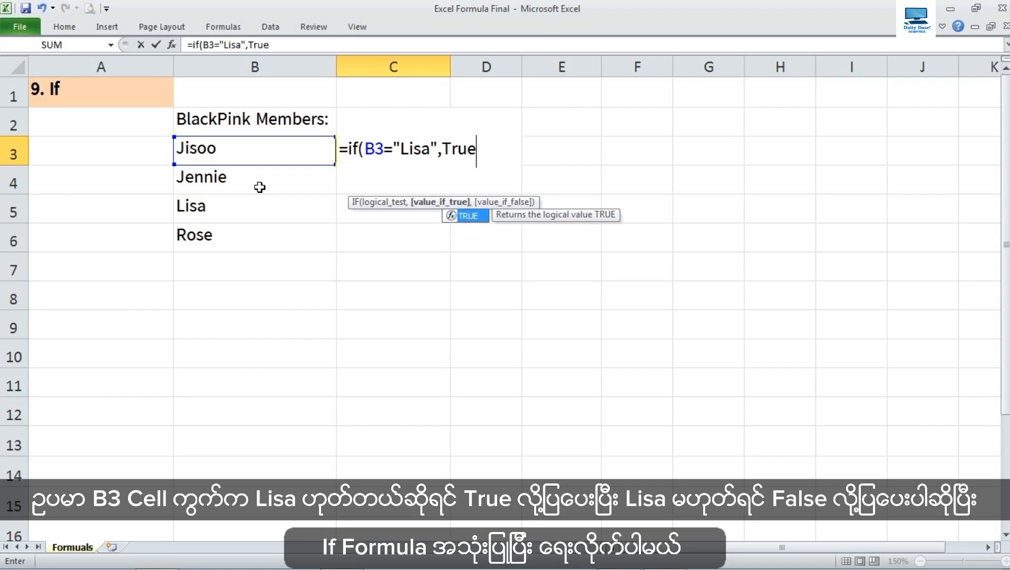
pyautogui.write(',')
pyautogui.write('F')
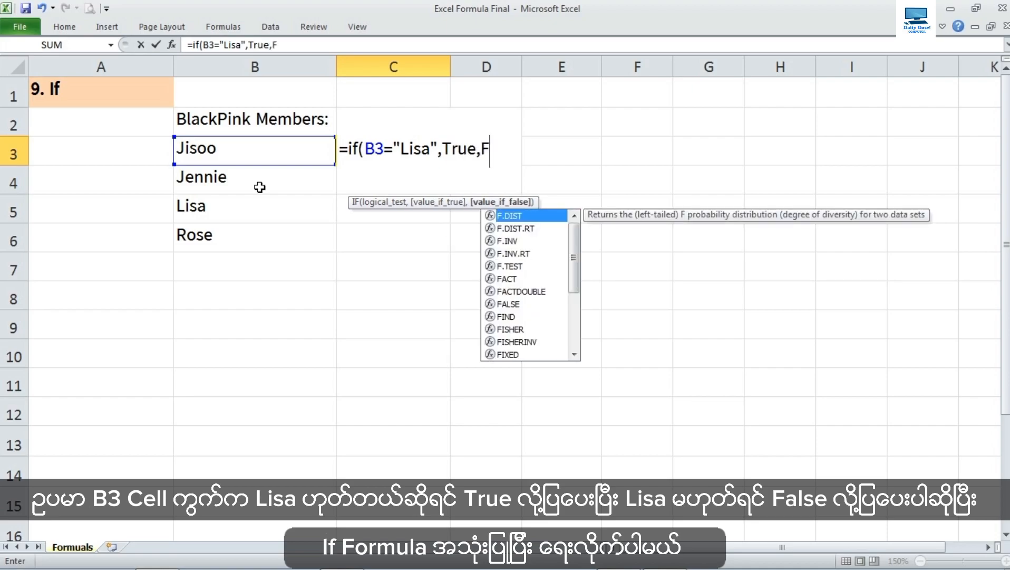
pyautogui.write('alse)')
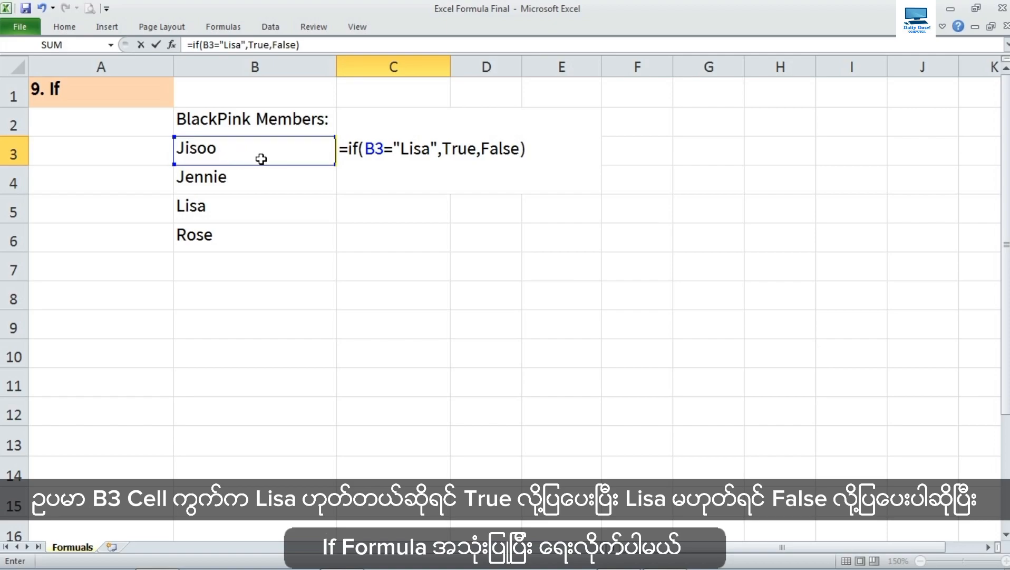
pyautogui.moveTo(431, 153); pyautogui.dragTo(400, 153)
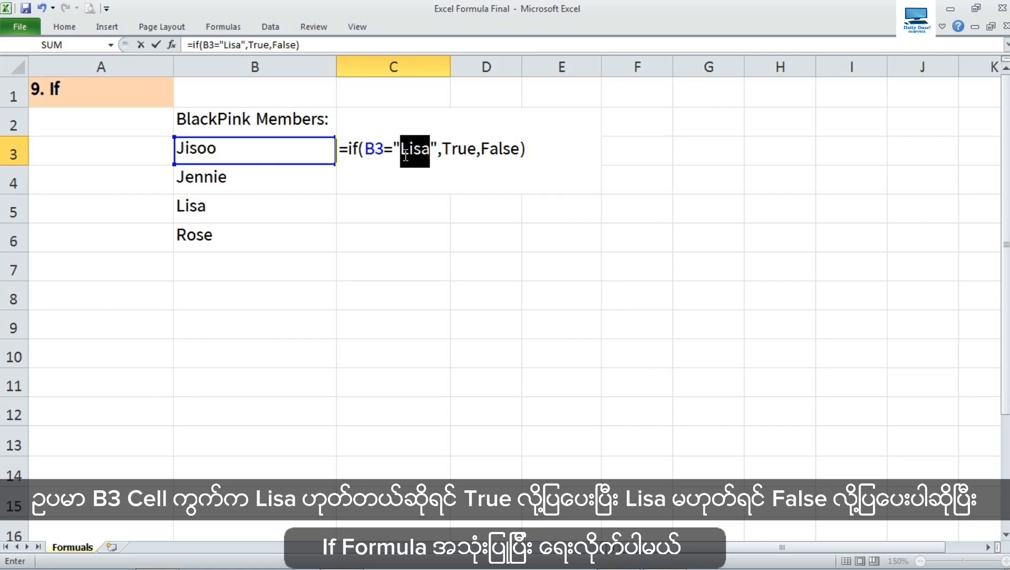
pyautogui.moveTo(477, 153); pyautogui.dragTo(442, 154)
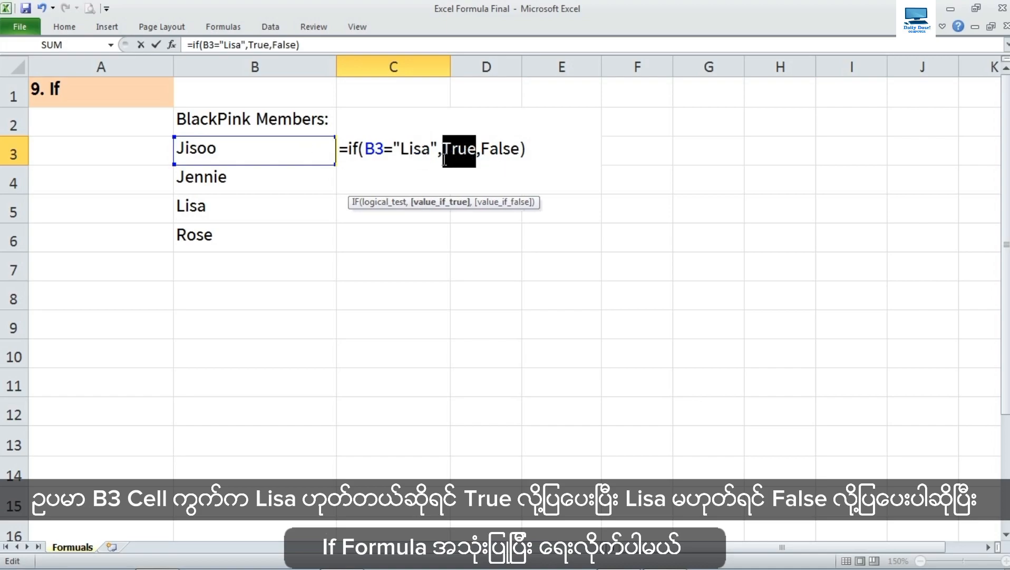
pyautogui.moveTo(520, 154); pyautogui.dragTo(480, 156)
pyautogui.click(585, 154)
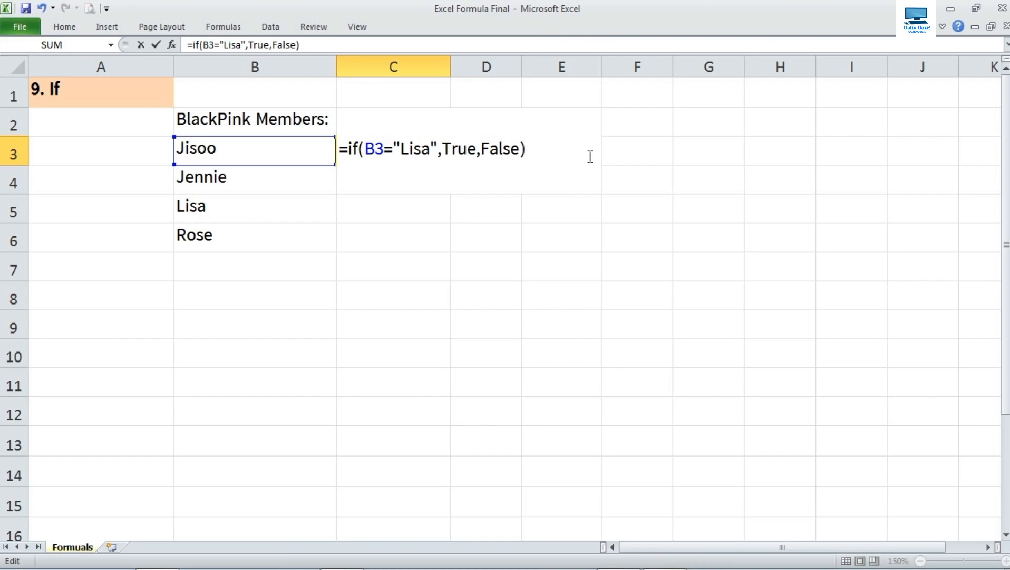
pyautogui.press('Return')
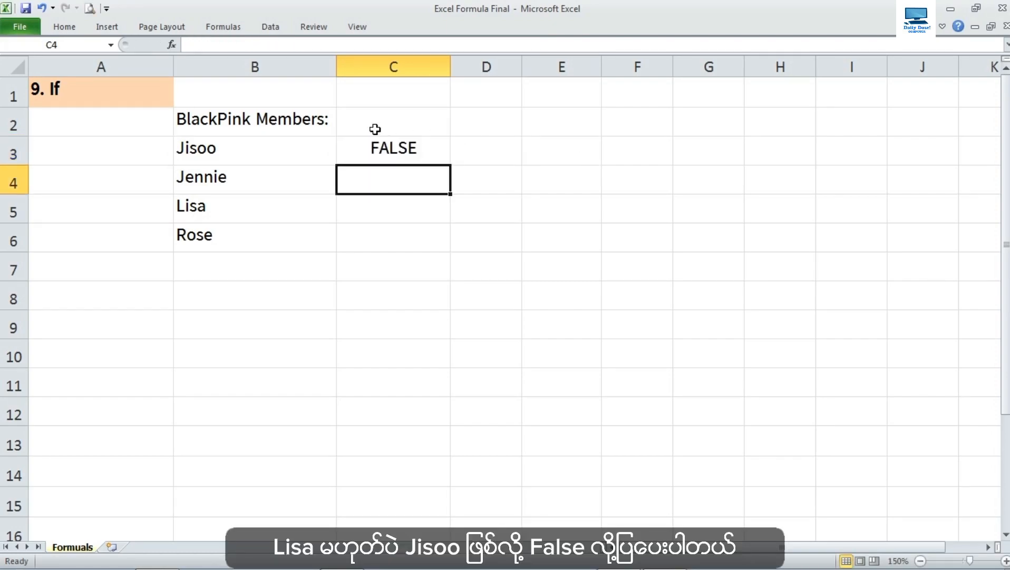
# Copy the IF formula from C3 down through C6 for the remaining members.
pyautogui.click(399, 153)
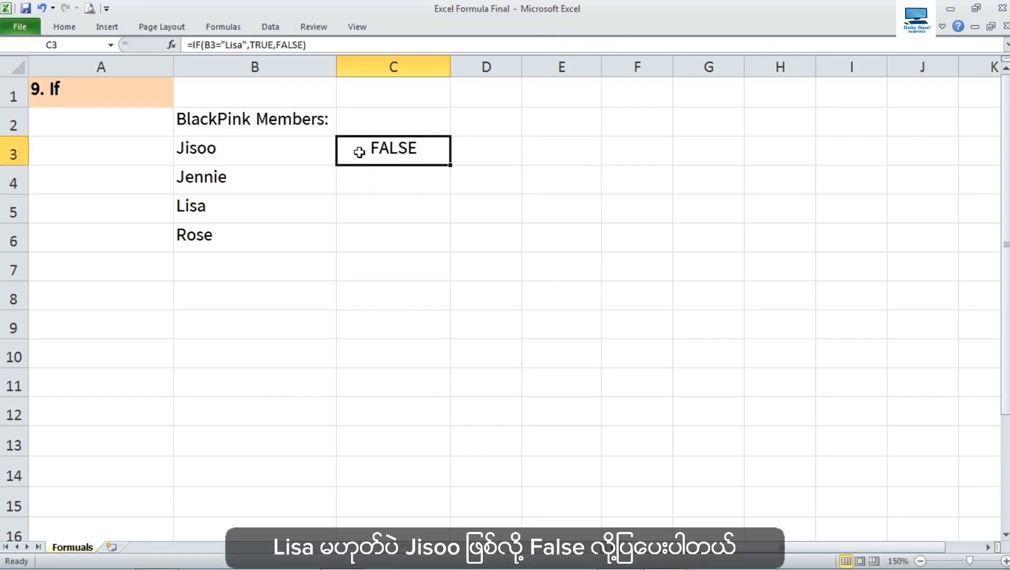
pyautogui.click(242, 154)
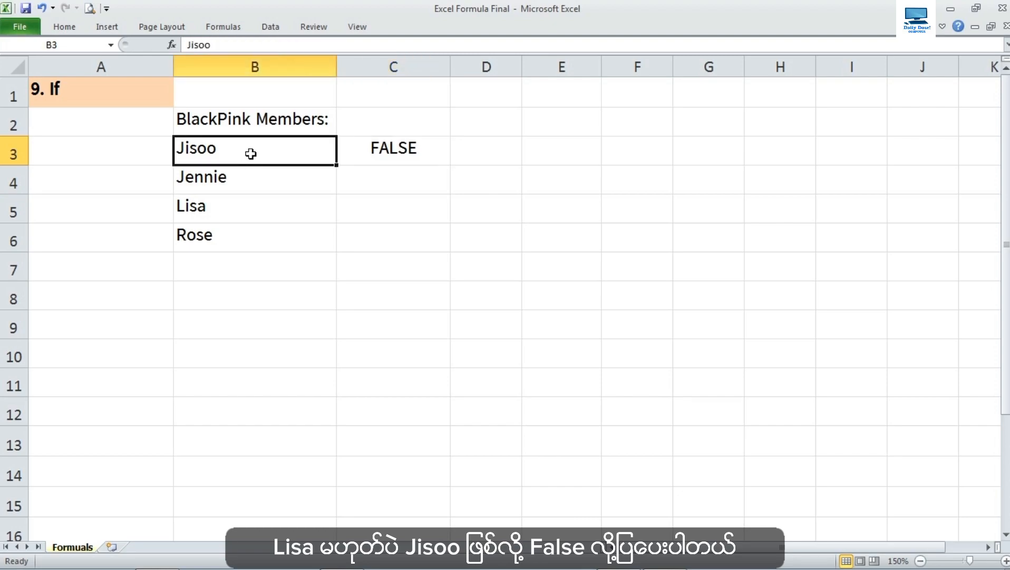
pyautogui.moveTo(253, 155); pyautogui.dragTo(415, 156)
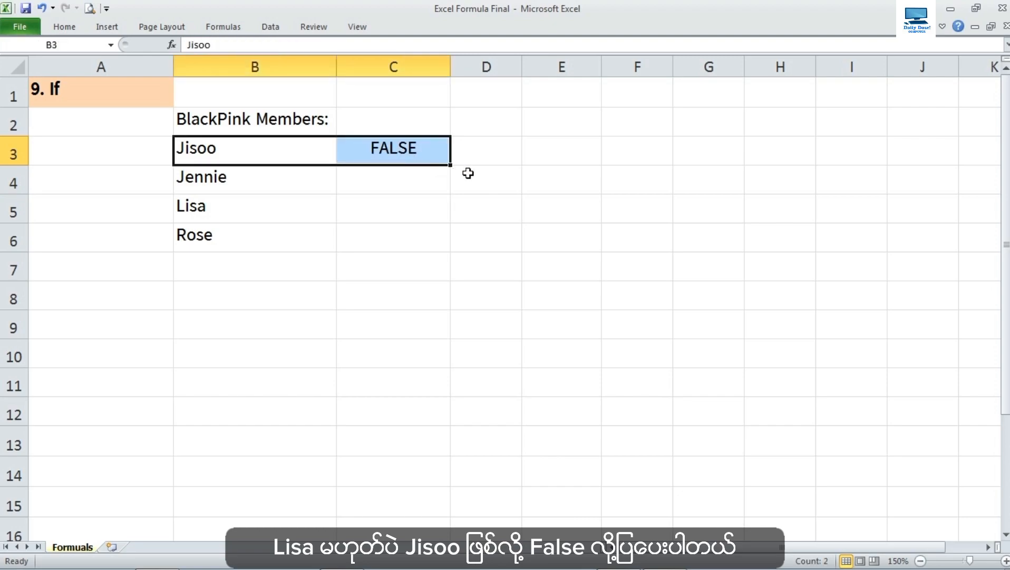
pyautogui.click(420, 150)
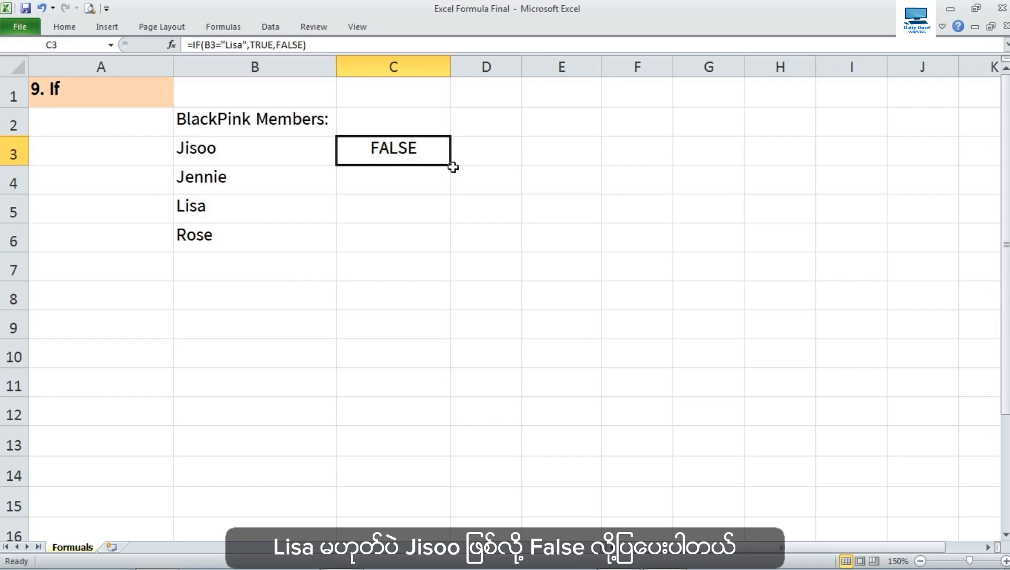
pyautogui.moveTo(453, 166); pyautogui.dragTo(449, 247)
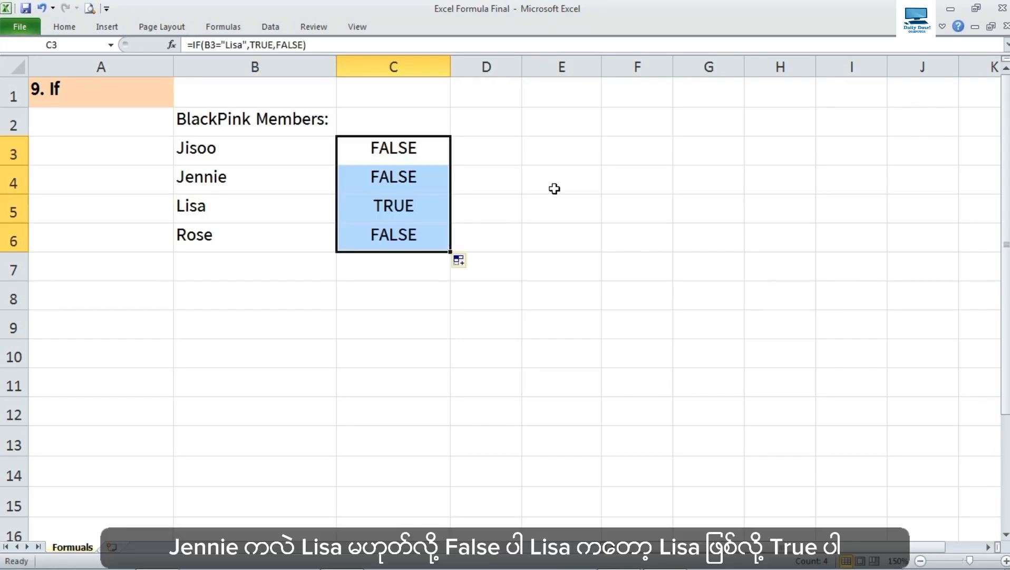
# Compare the names Jennie, Lisa and Rose with their IF results in rows 4 to 6.
pyautogui.click(221, 183)
pyautogui.moveTo(212, 184); pyautogui.dragTo(433, 197)
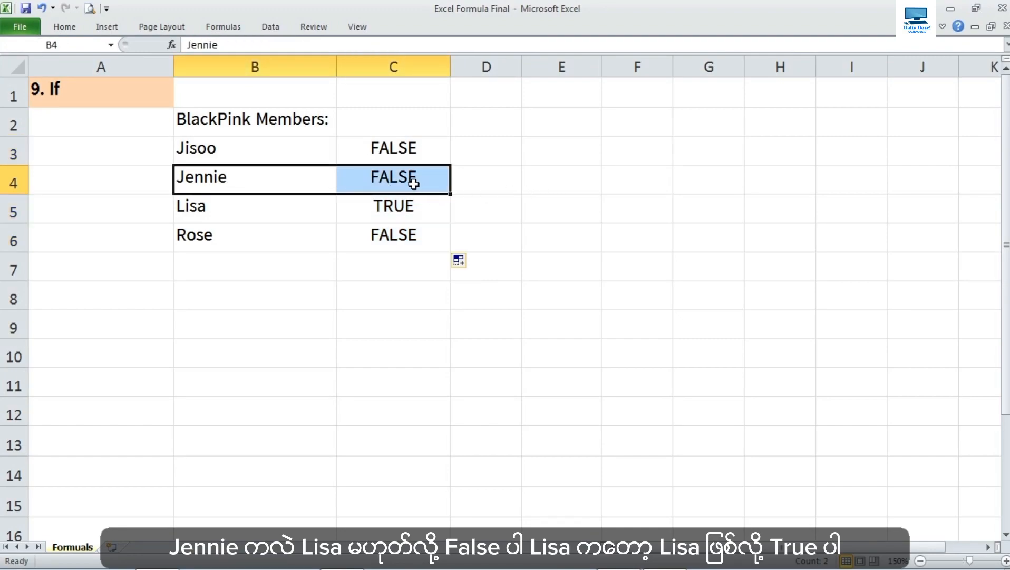
pyautogui.click(204, 216)
pyautogui.moveTo(202, 212); pyautogui.dragTo(435, 214)
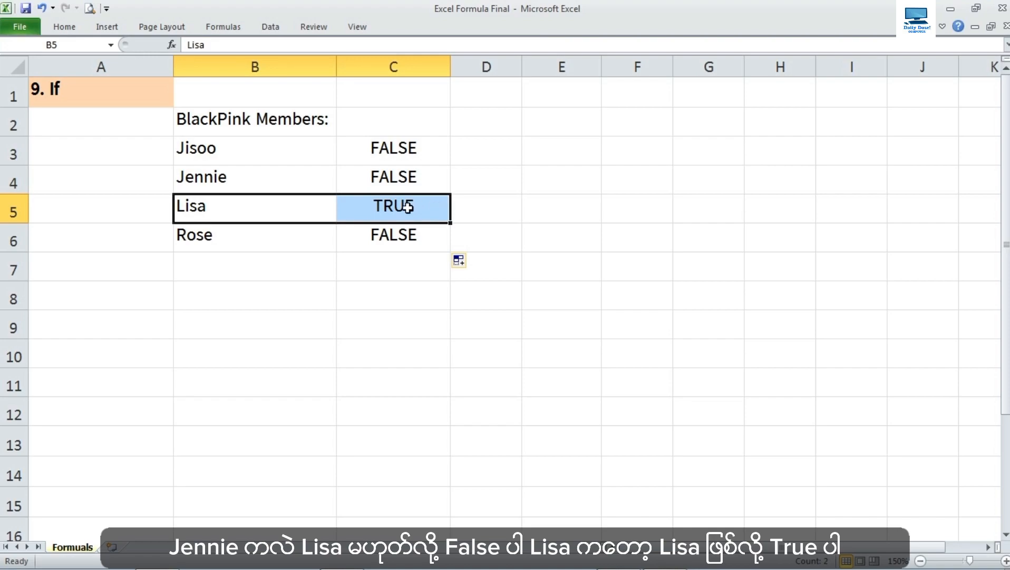
pyautogui.click(203, 235)
pyautogui.doubleClick(203, 235)
pyautogui.moveTo(204, 234); pyautogui.dragTo(337, 237)
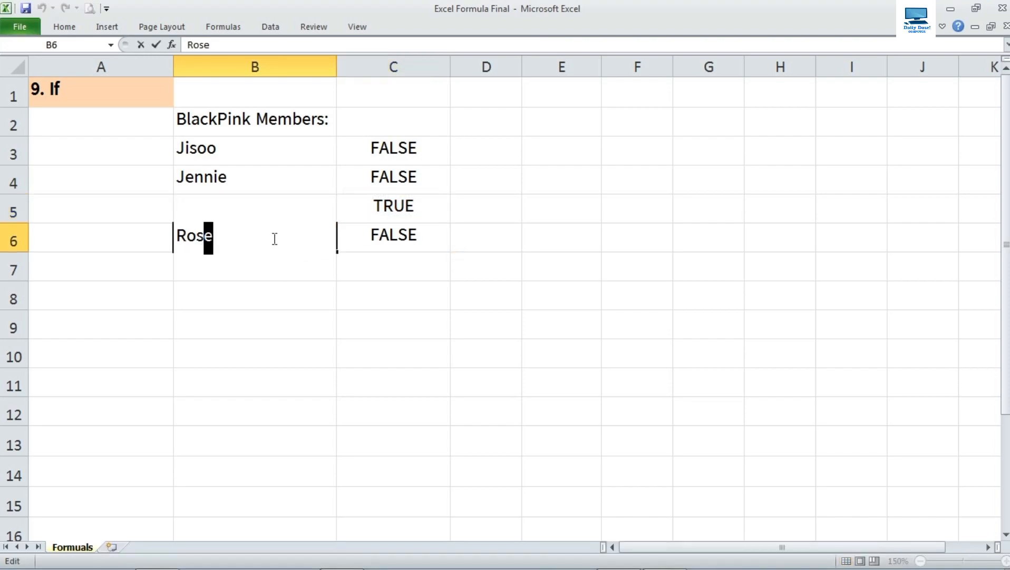
pyautogui.click(225, 239)
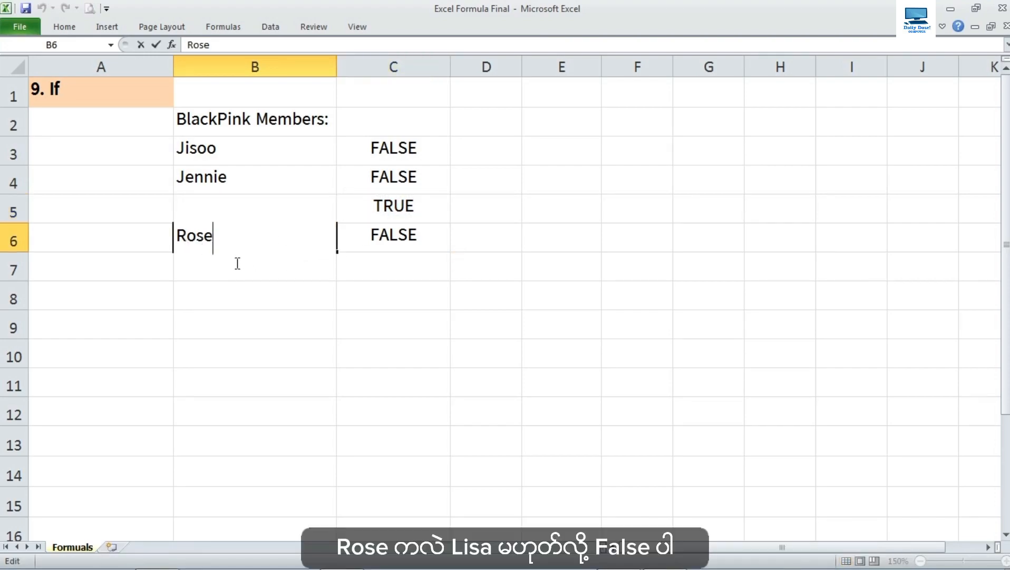
pyautogui.click(344, 236)
pyautogui.click(205, 243)
pyautogui.moveTo(204, 242); pyautogui.dragTo(417, 237)
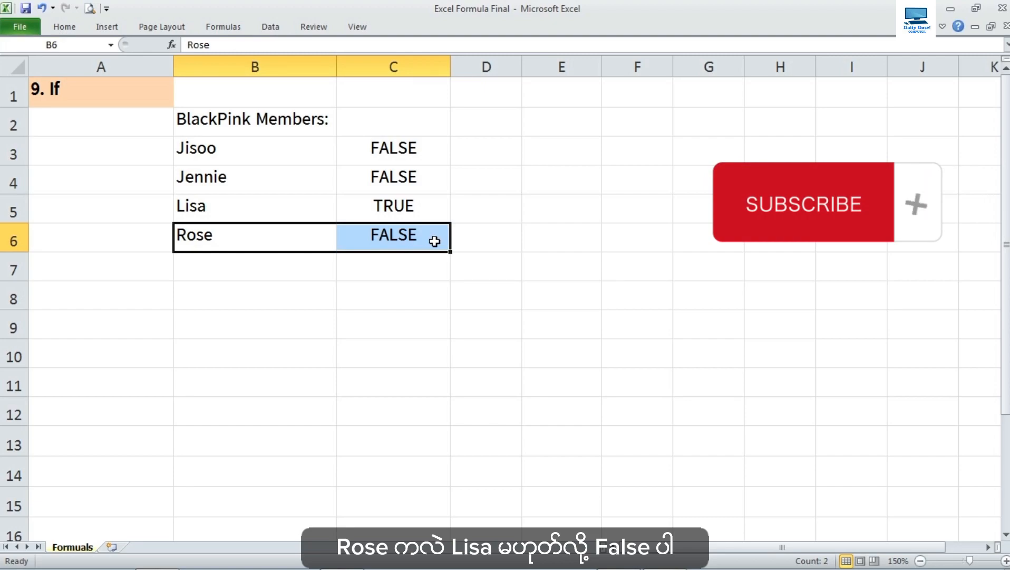
# Replace the name in cell B5 with Jisoo and check the IF result beside it.
pyautogui.click(235, 213)
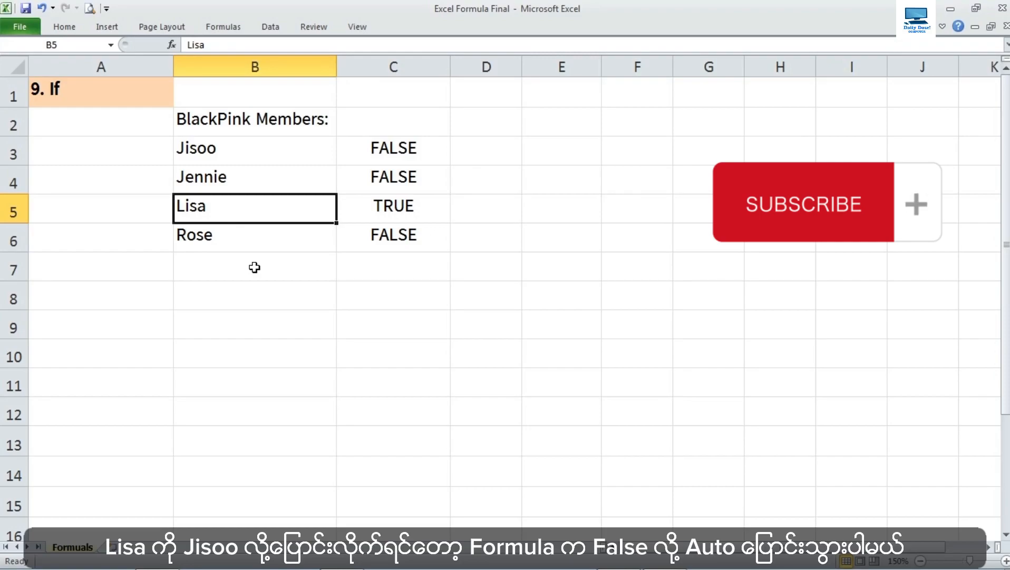
pyautogui.write('Jisoo')
pyautogui.press('Return')
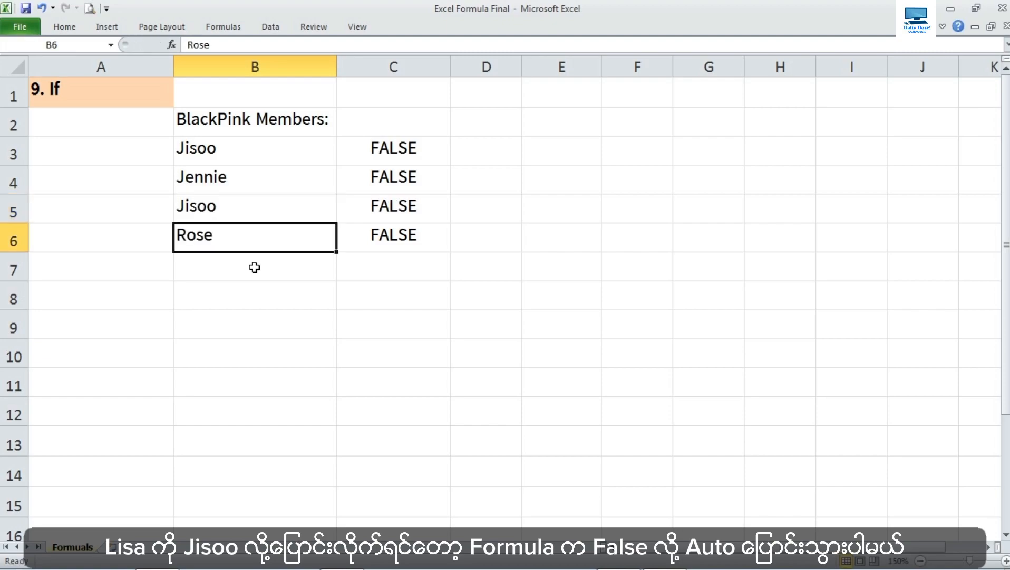
pyautogui.click(252, 220)
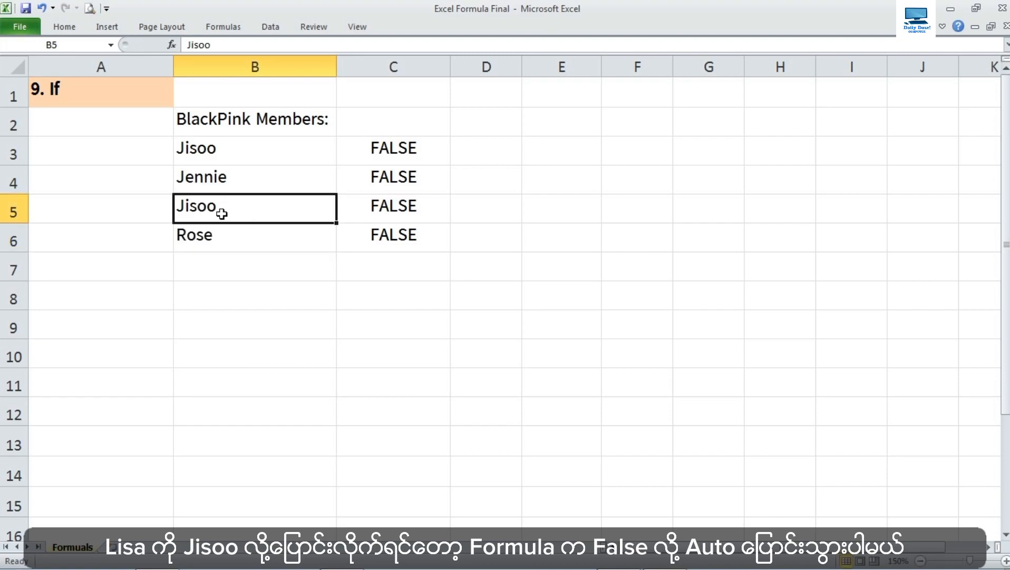
pyautogui.keyDown('shift'); pyautogui.click(416, 217); pyautogui.keyUp('shift')
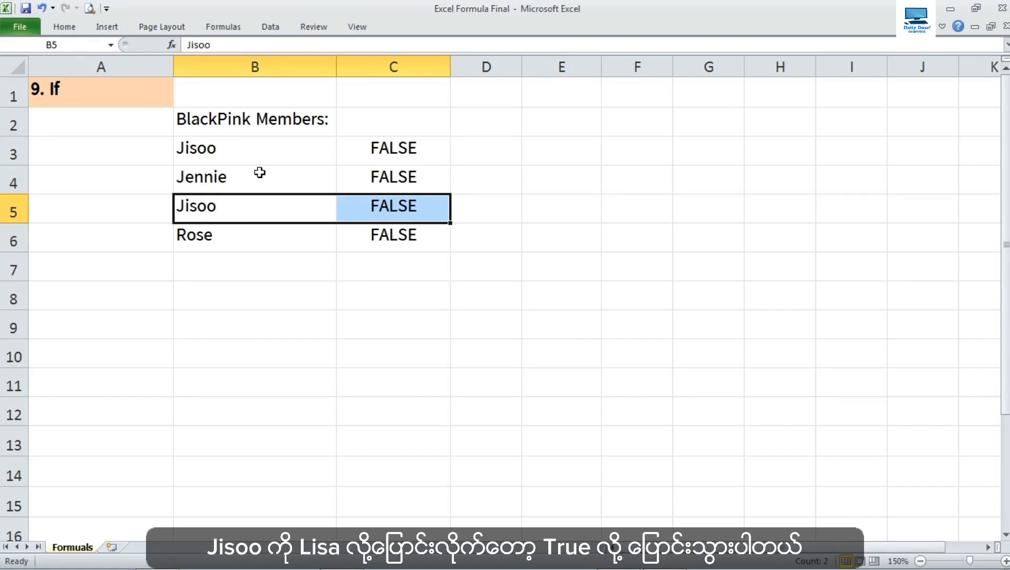
# Replace the name in cell B3 with Lisa and check the IF result beside it.
pyautogui.click(257, 145)
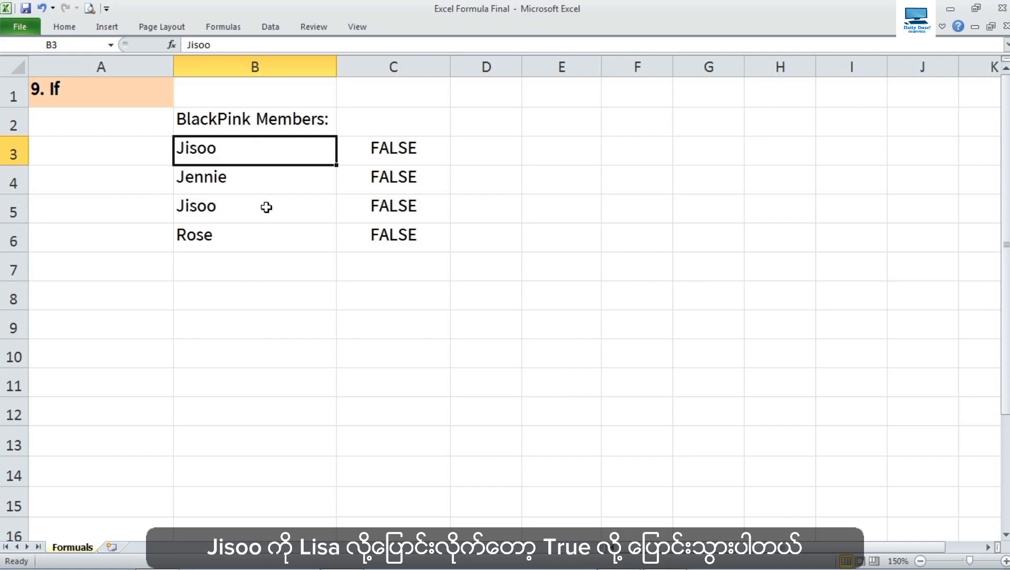
pyautogui.write('Lisa')
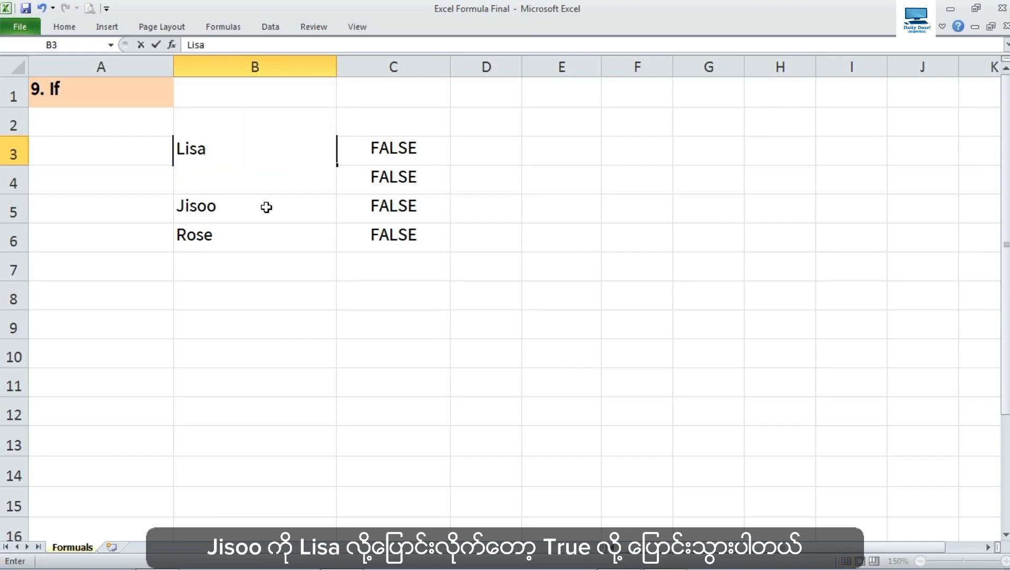
pyautogui.press('Tab')
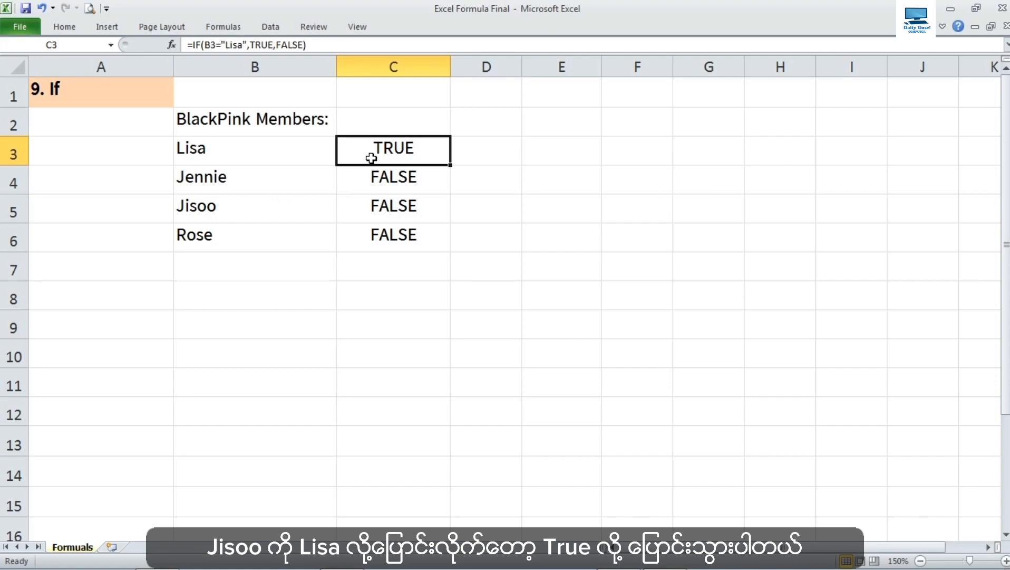
pyautogui.click(219, 154)
pyautogui.moveTo(219, 154); pyautogui.dragTo(393, 155)
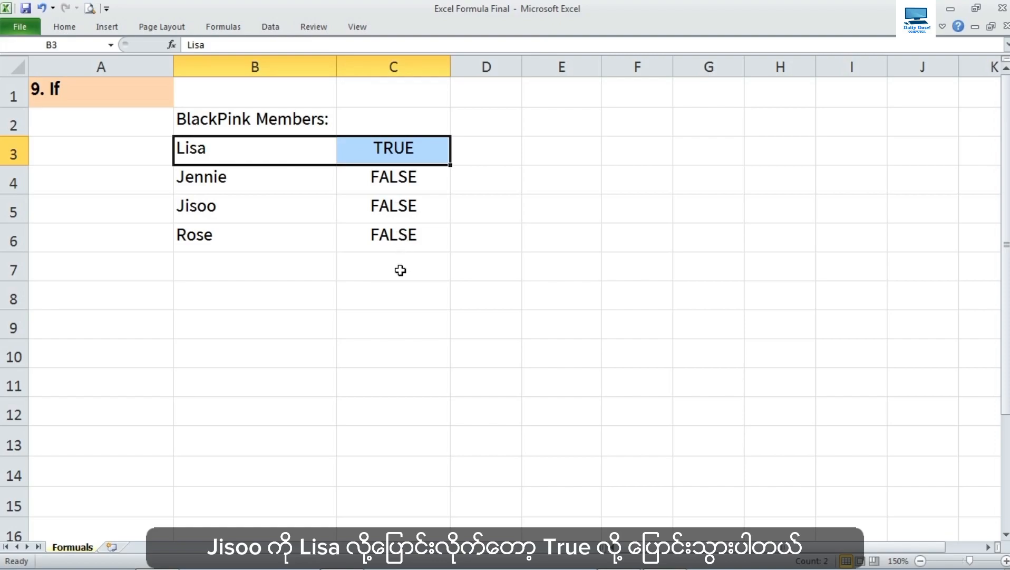
# Enter the heading Colours: in cell B8 for a second IF example.
pyautogui.click(270, 293)
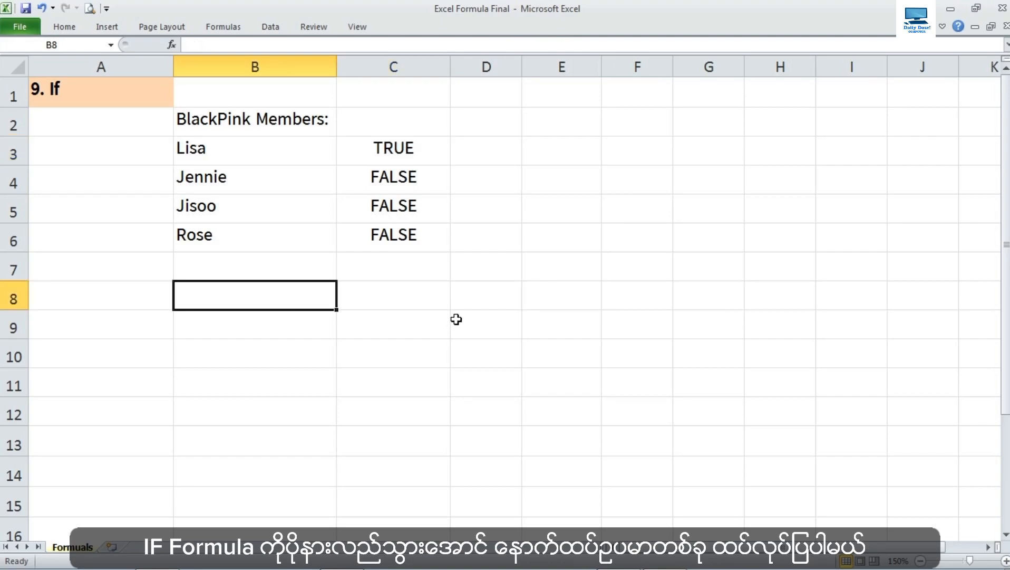
pyautogui.write('Colour')
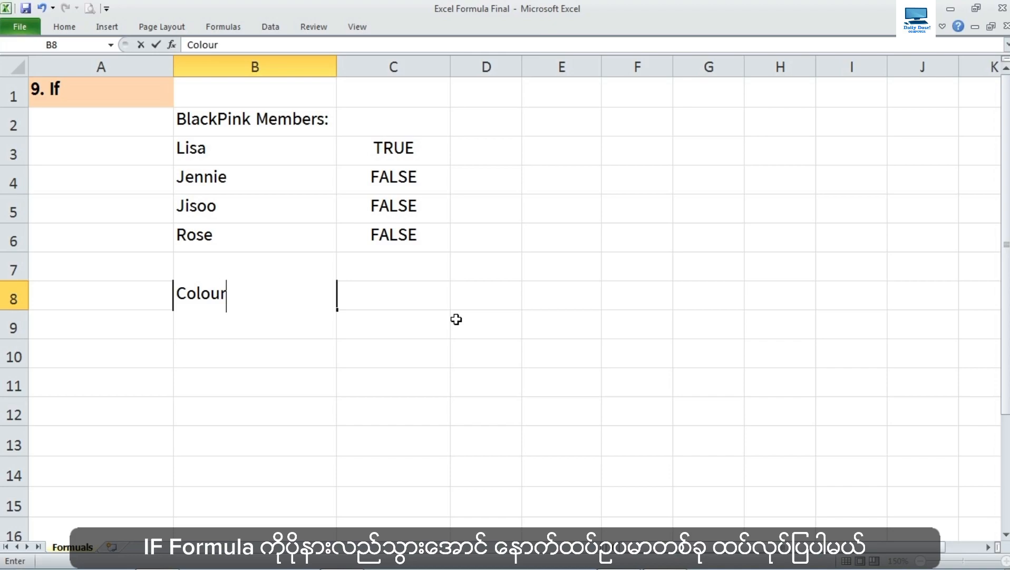
pyautogui.write('s:')
pyautogui.press('Return')
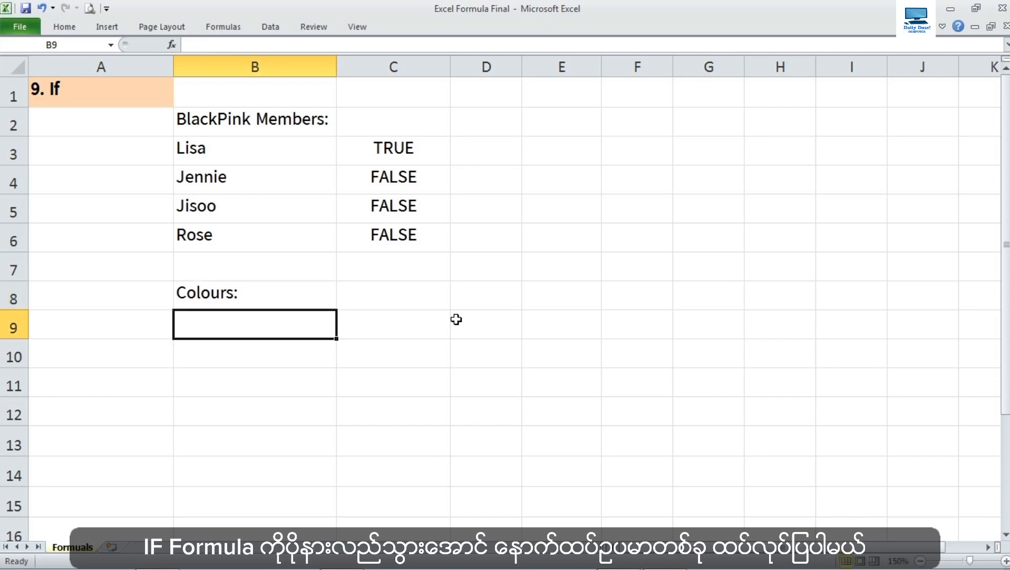
# List the colours Yellow, Green and Blue in cells B9 to B11 below the Colours heading.
pyautogui.write('Yellow')
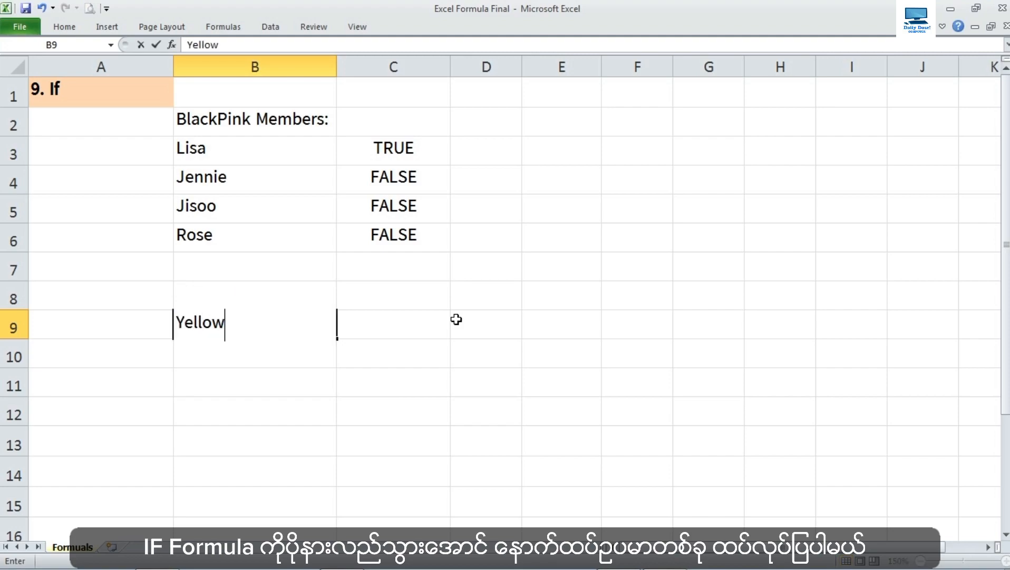
pyautogui.press('Return')
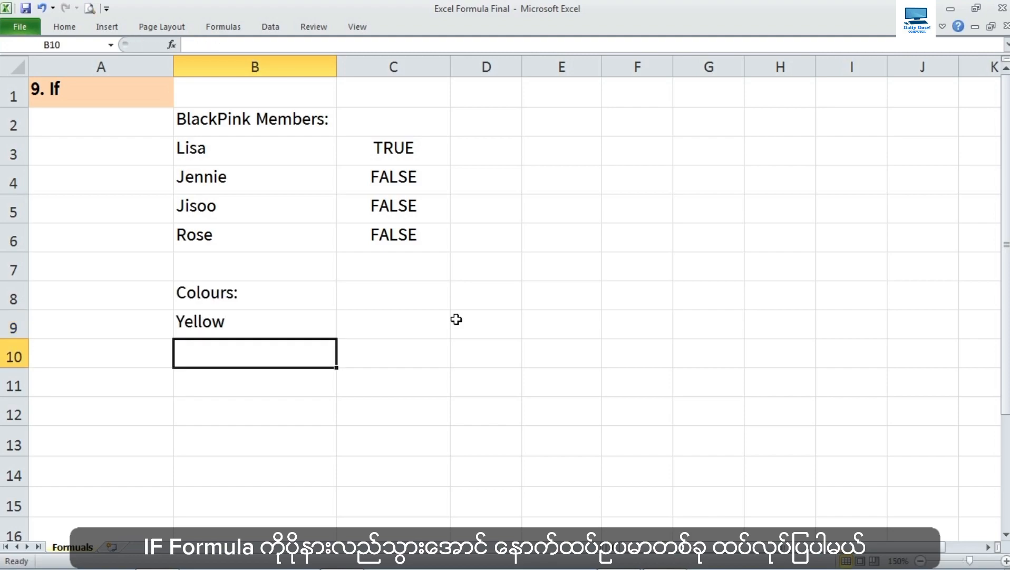
pyautogui.write('gr')
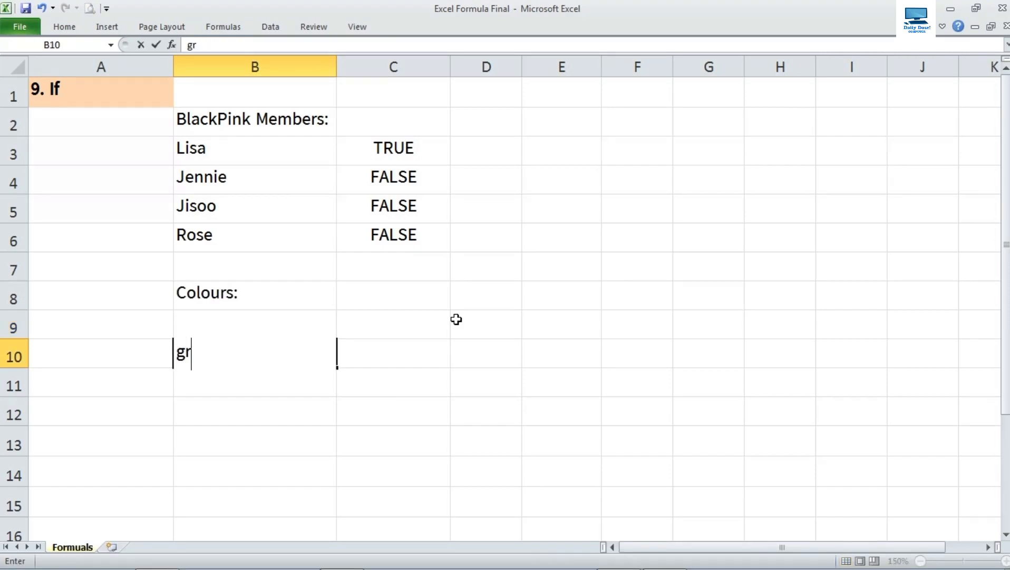
pyautogui.press('BackSpace')
pyautogui.press('BackSpace')
pyautogui.write('Green')
pyautogui.press('Return')
pyautogui.write('Blue')
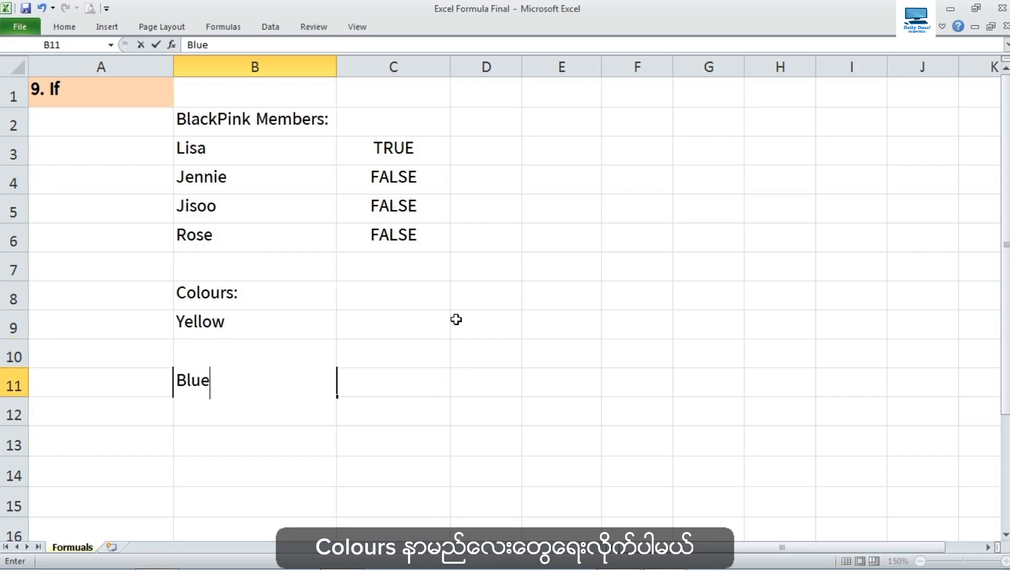
pyautogui.press('Return')
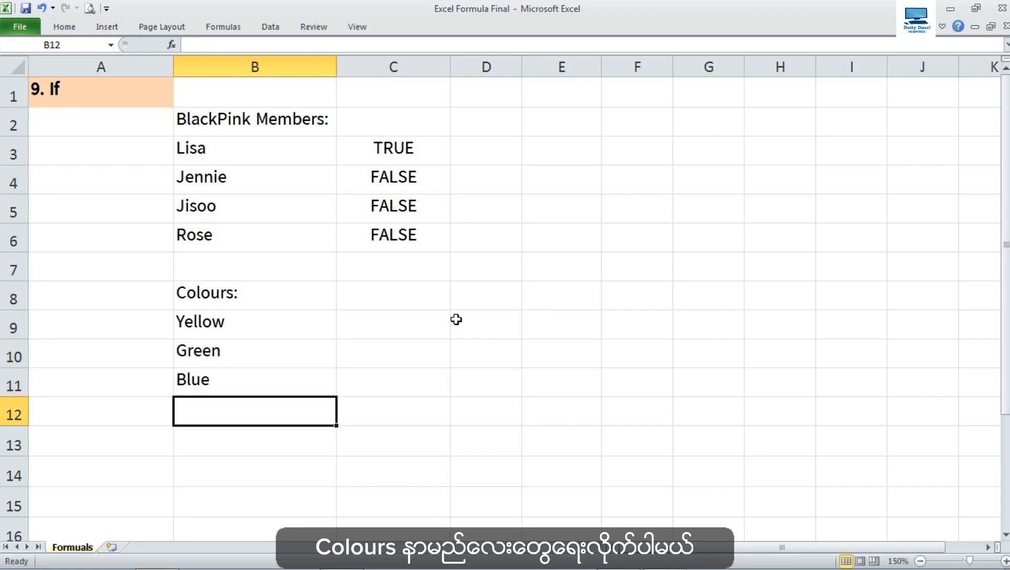
# Extend the colour list with Pink, Black and White in cells B12 to B14.
pyautogui.write('Pink')
pyautogui.press('Return')
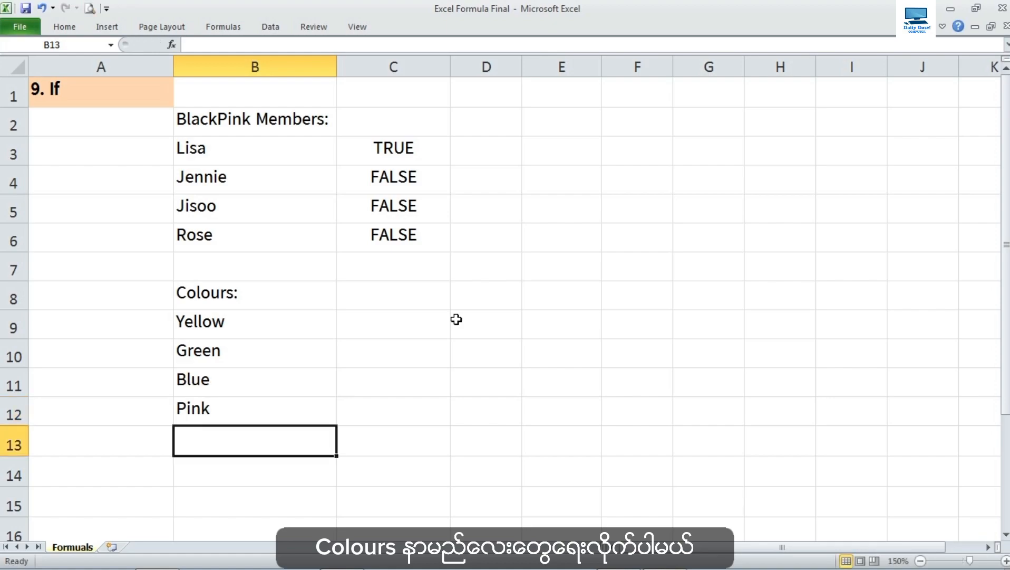
pyautogui.write('Bla')
pyautogui.write('ck')
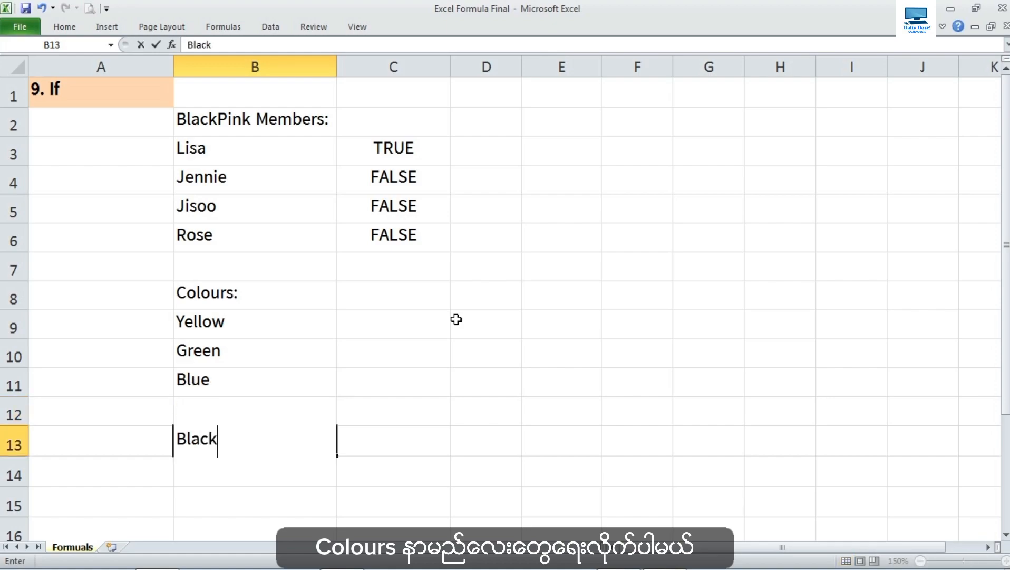
pyautogui.press('Return')
pyautogui.write('w')
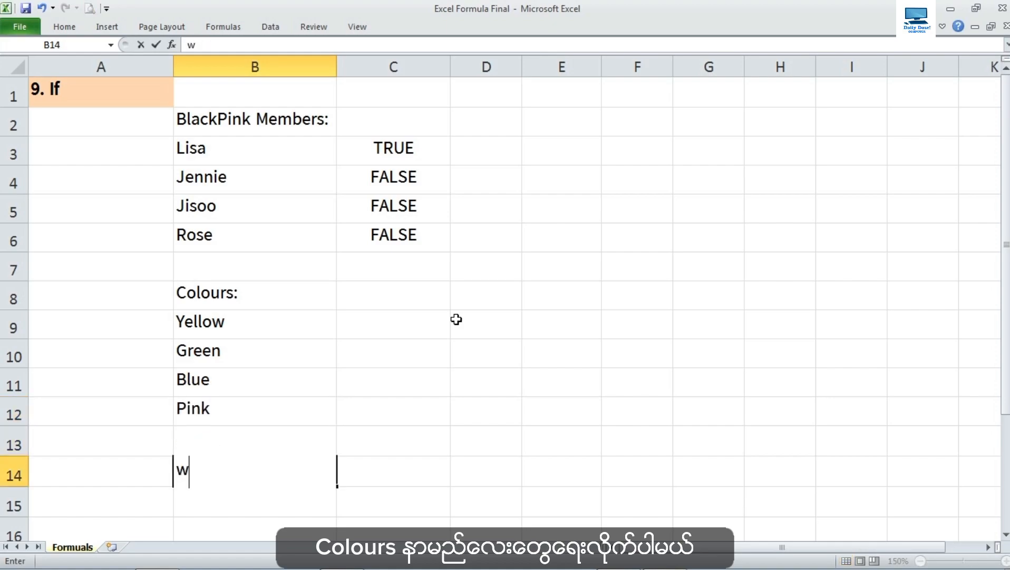
pyautogui.press('BackSpace')
pyautogui.write('White')
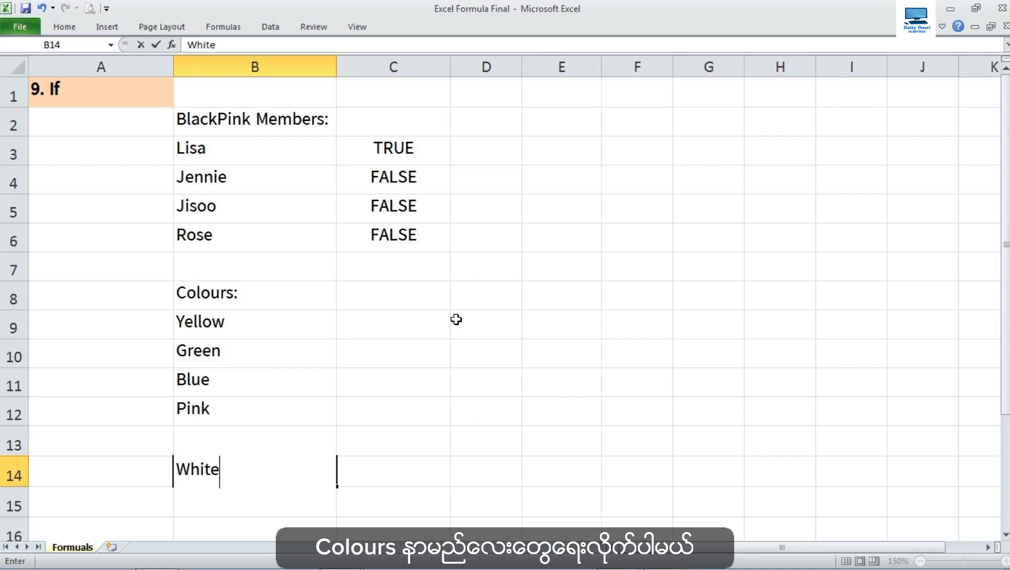
pyautogui.press('Return')
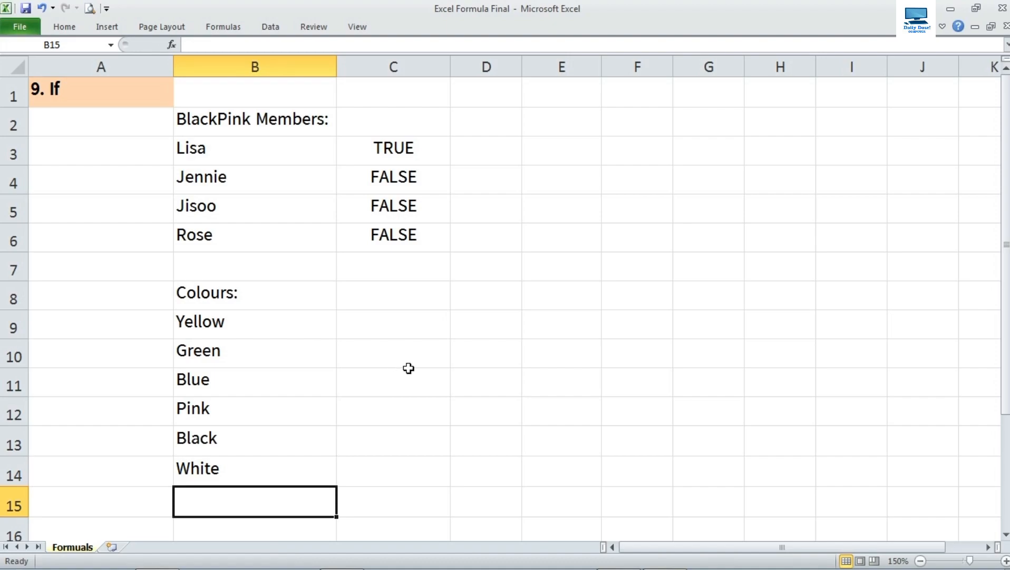
# Begin an IF formula in cell C9 with the logical test B9="Pink".
pyautogui.click(406, 318)
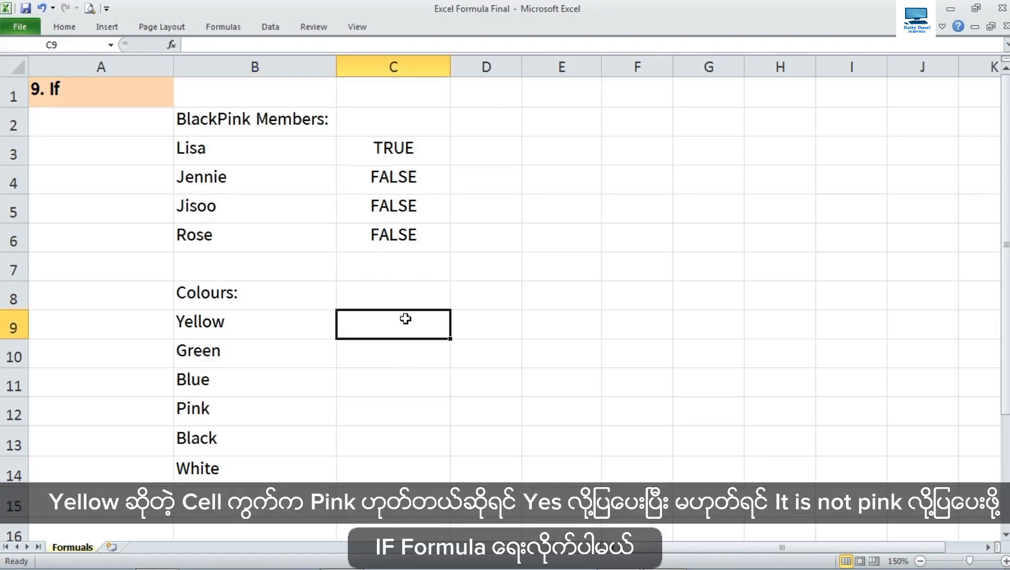
pyautogui.write('=If(')
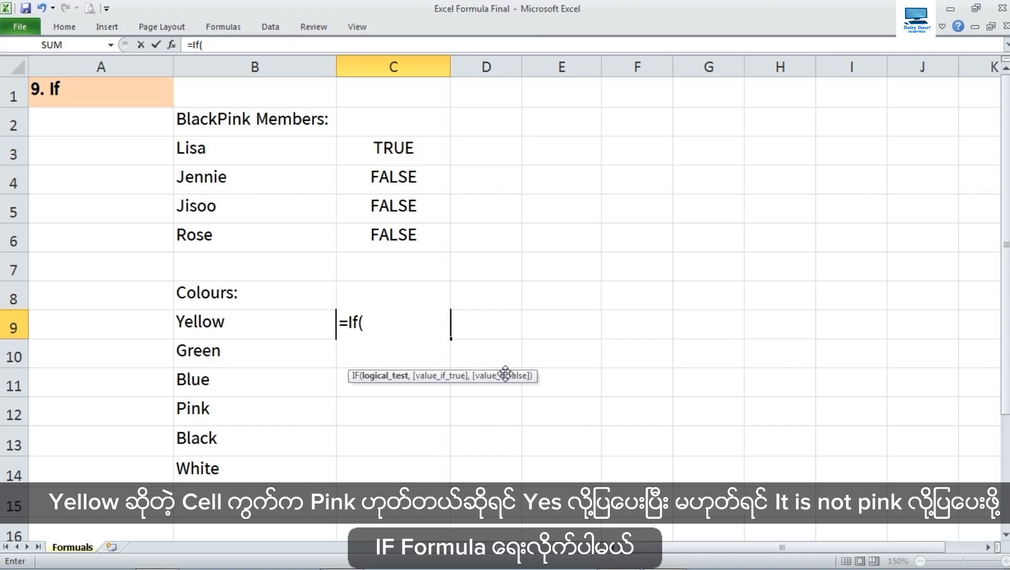
pyautogui.click(231, 327)
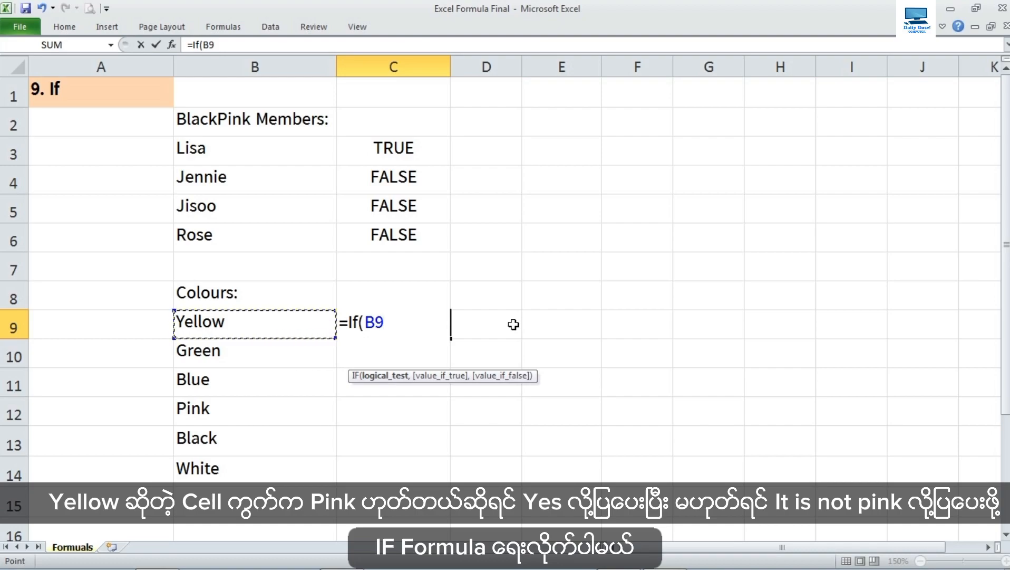
pyautogui.write('=')
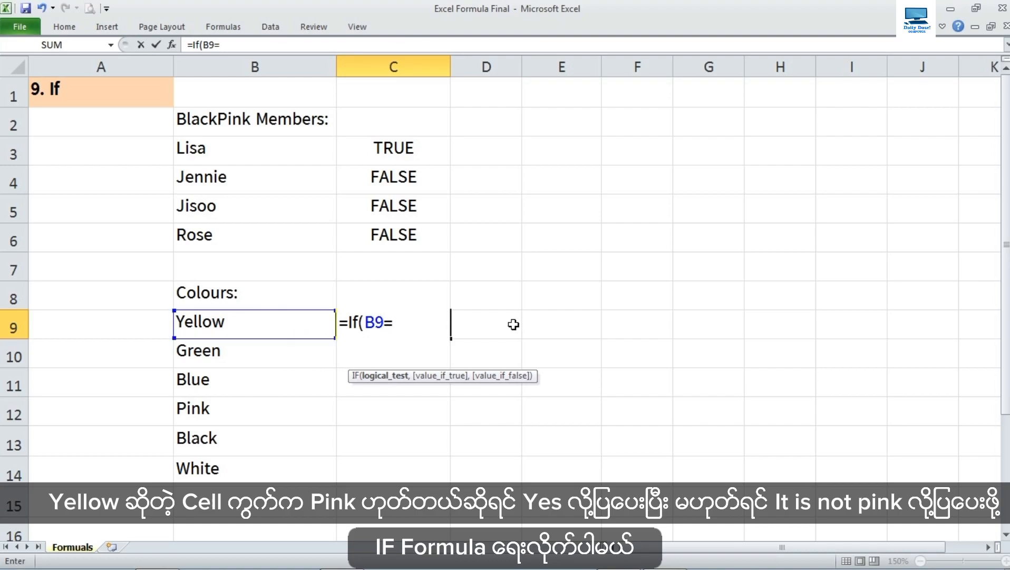
pyautogui.write('"Pink"')
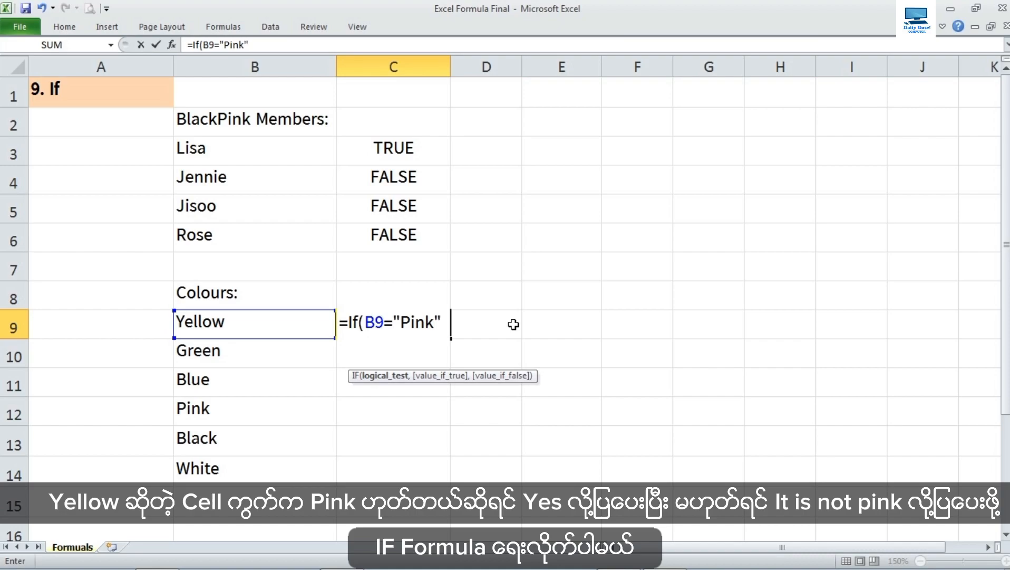
pyautogui.write(',')
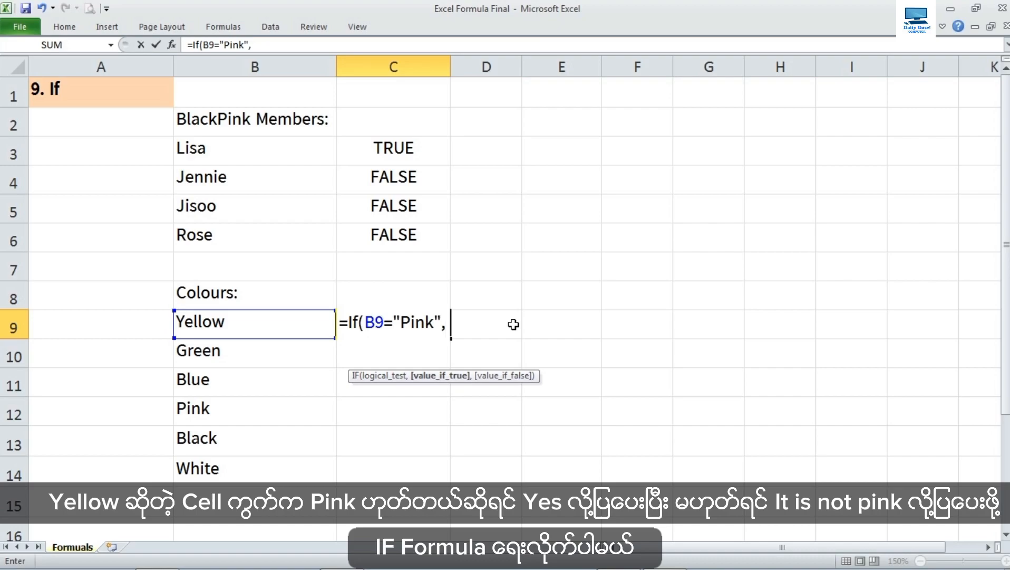
# Complete the IF formula in C9 with "Yes" as the true result and "It is not pink" as the false result.
pyautogui.write('"YE')
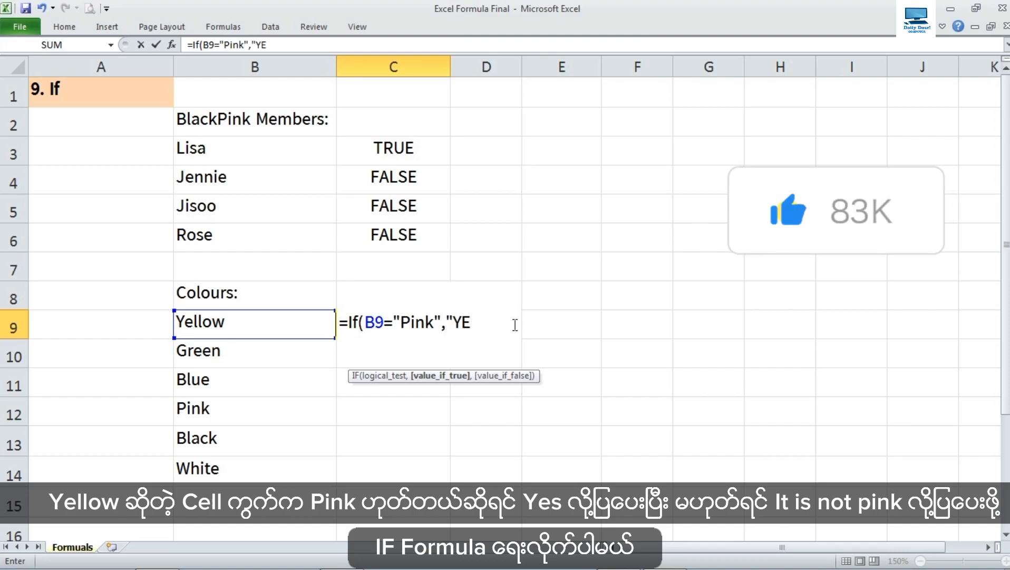
pyautogui.press('BackSpace')
pyautogui.write('es')
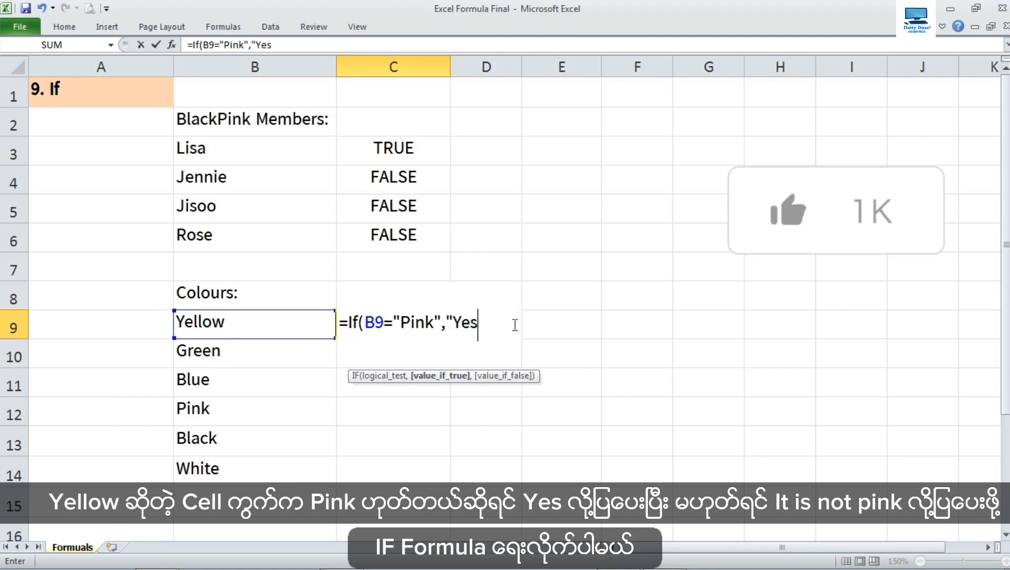
pyautogui.write('","It is ')
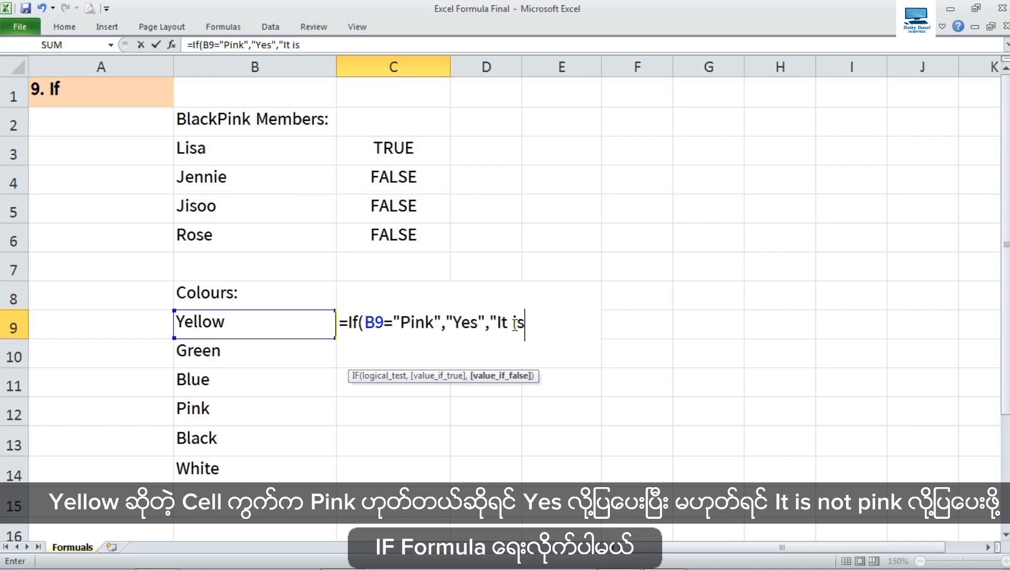
pyautogui.write('not pink')
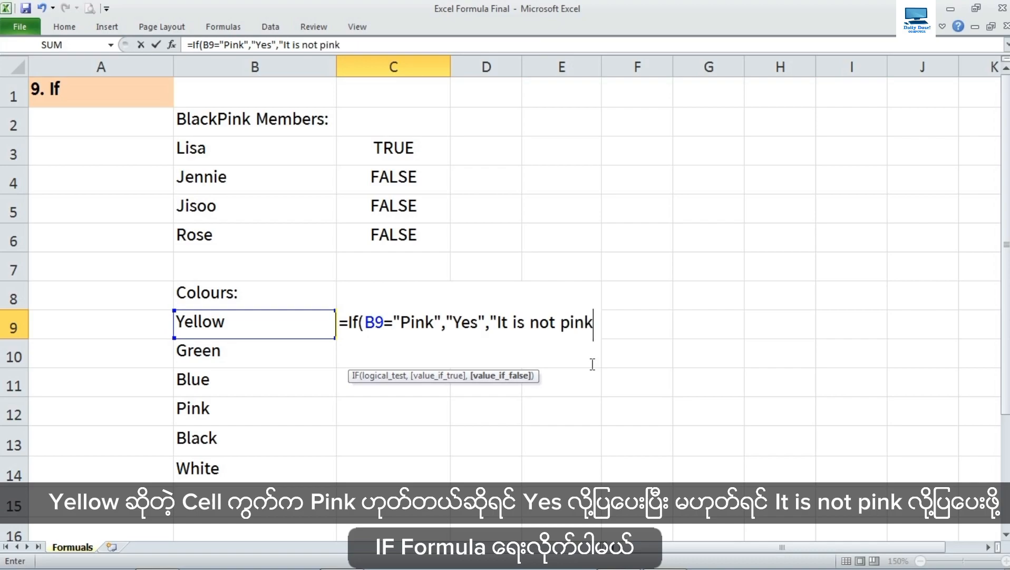
pyautogui.write('.')
pyautogui.press('BackSpace')
pyautogui.write('")')
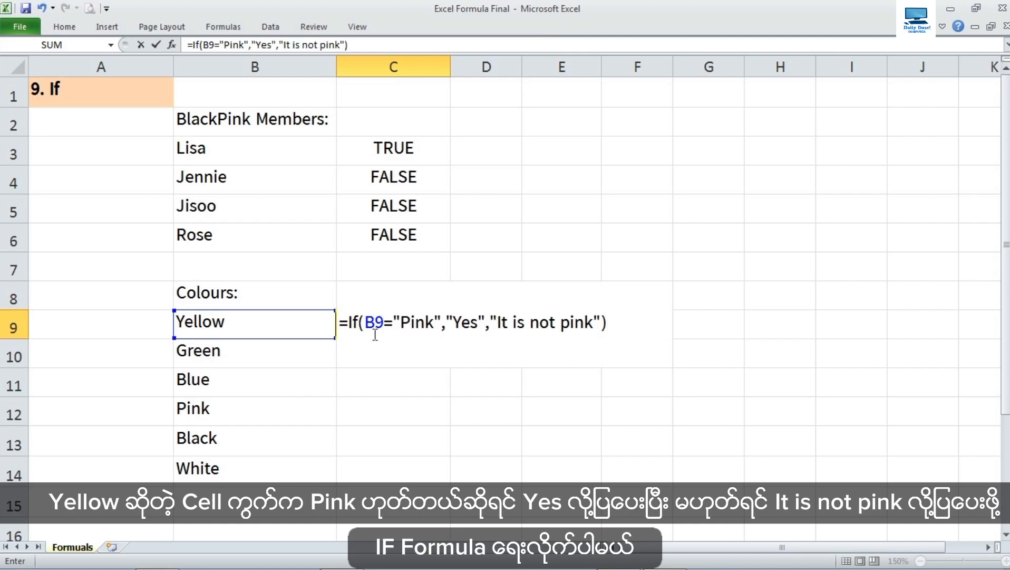
# Review the B9 reference, the Pink criterion and both result texts in the IF formula, and commit it in C9.
pyautogui.moveTo(385, 326); pyautogui.dragTo(365, 324)
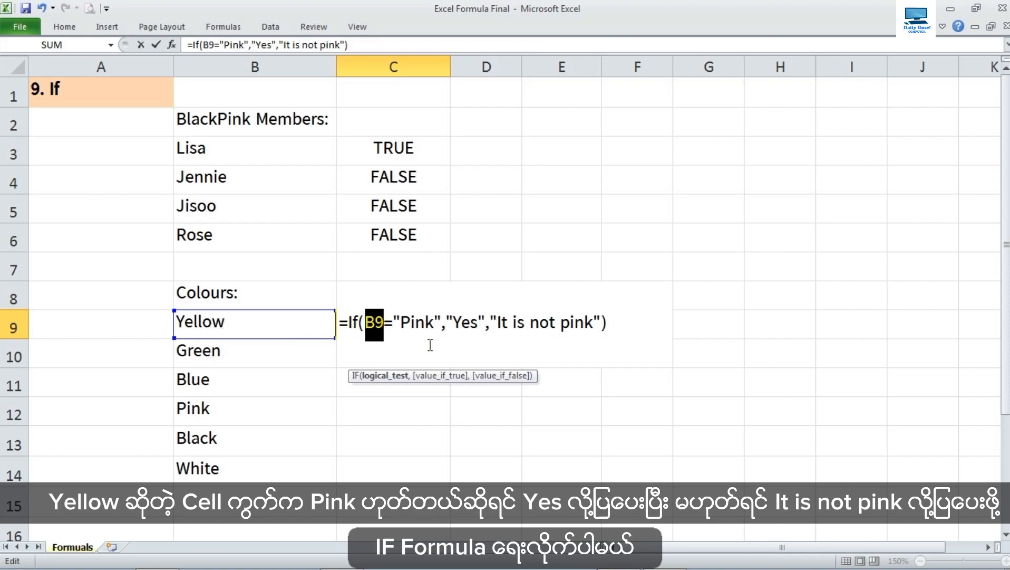
pyautogui.moveTo(434, 330); pyautogui.dragTo(402, 327)
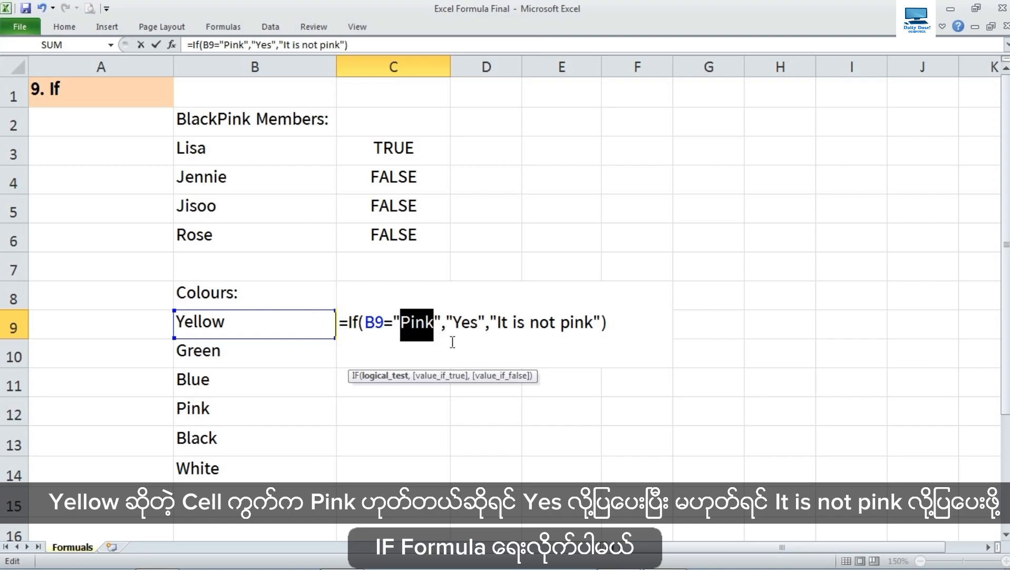
pyautogui.moveTo(478, 325); pyautogui.dragTo(453, 324)
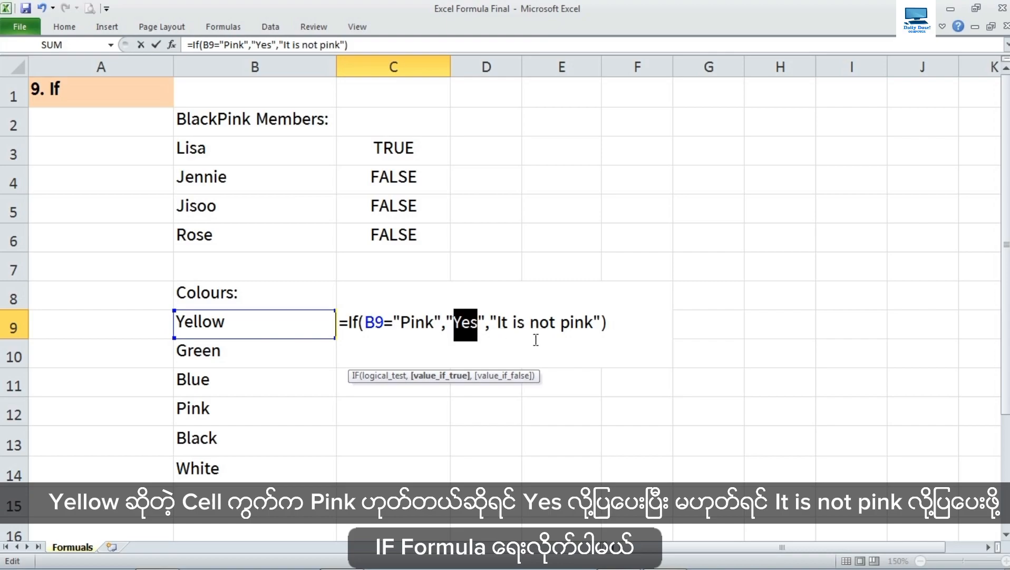
pyautogui.moveTo(593, 322); pyautogui.dragTo(501, 324)
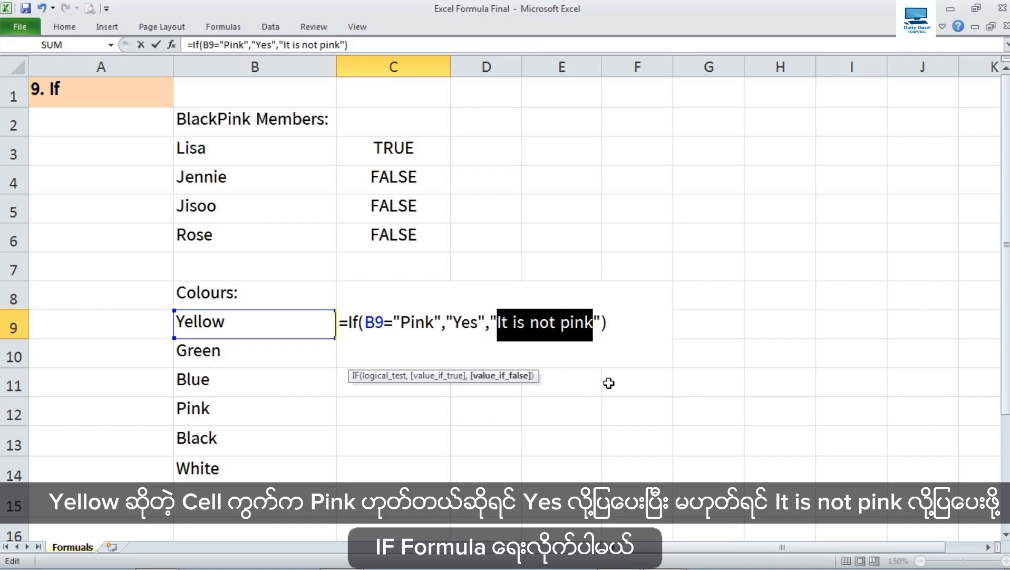
pyautogui.click(622, 336)
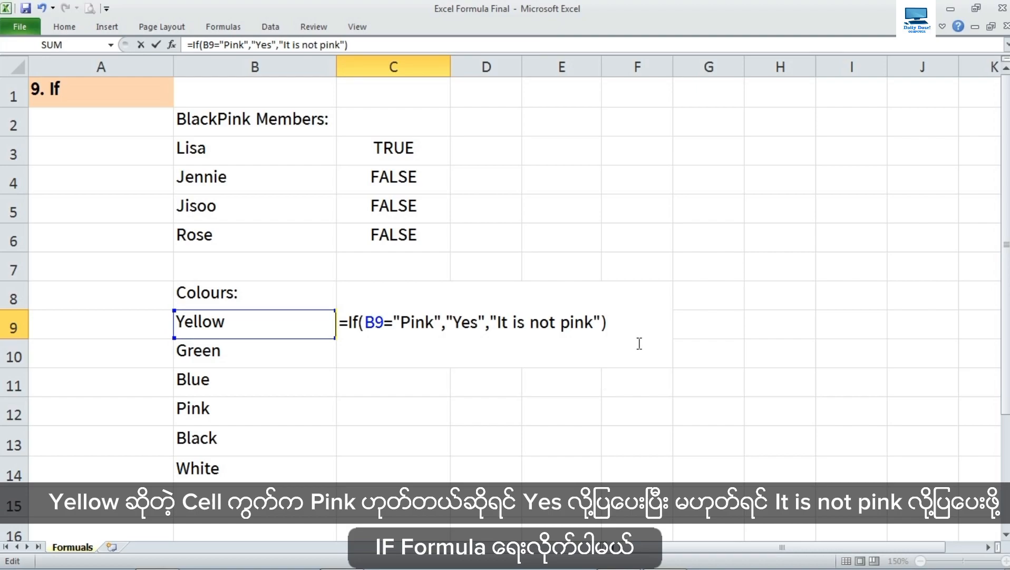
pyautogui.press('Return')
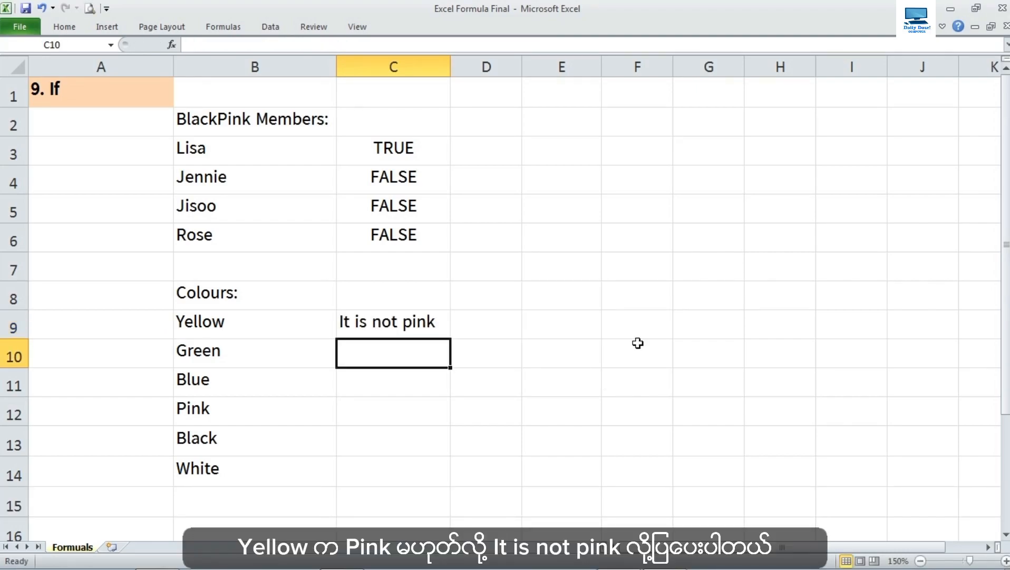
# Check the Yellow row's result and fill the IF formula from C9 down to C14.
pyautogui.press('Up')
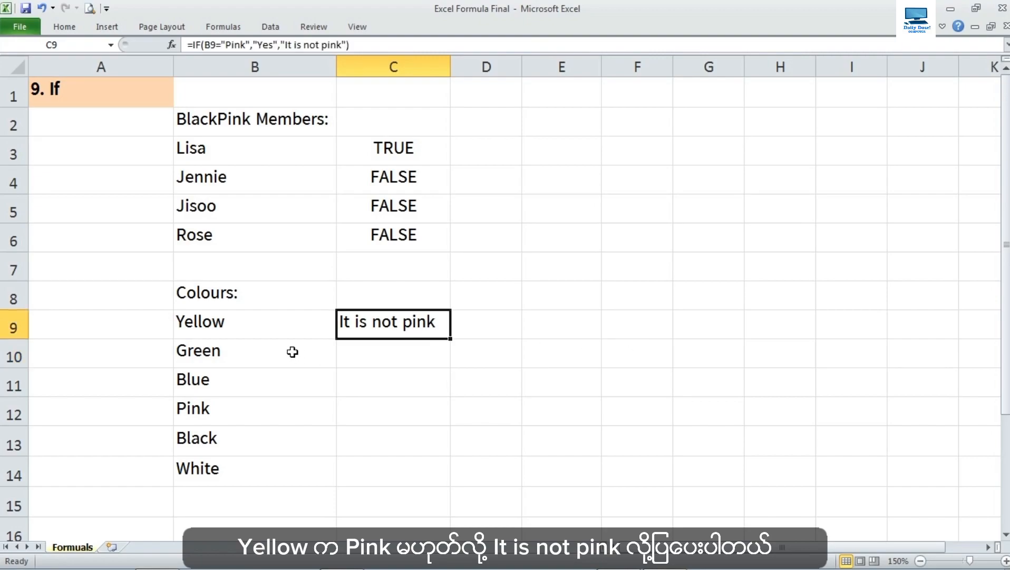
pyautogui.click(218, 331)
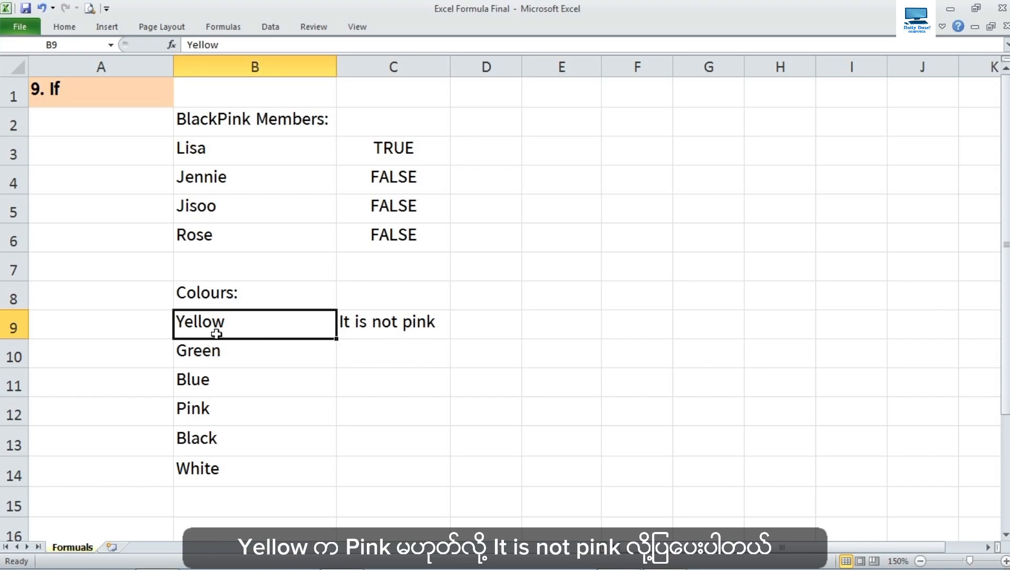
pyautogui.moveTo(238, 327); pyautogui.dragTo(430, 341)
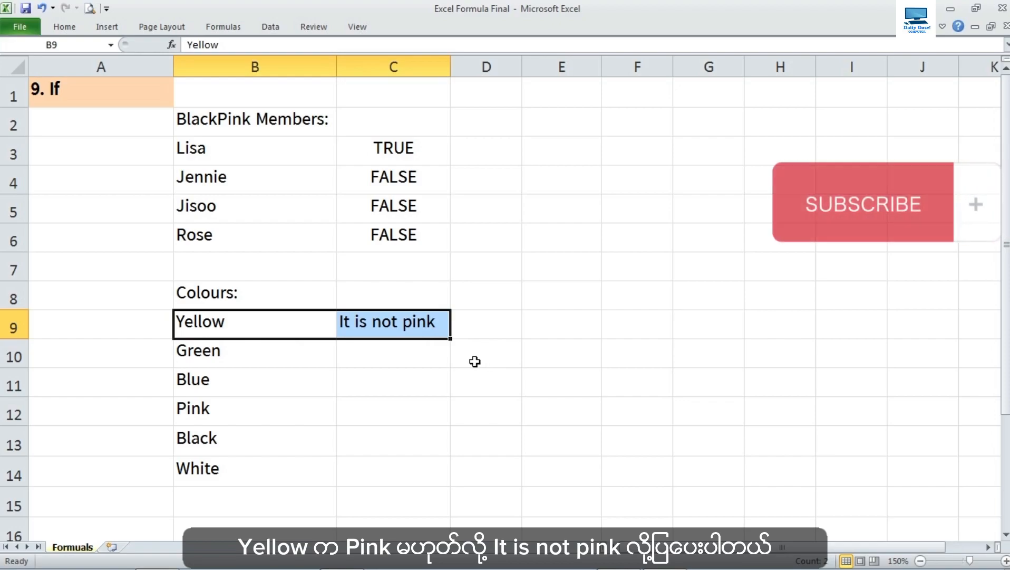
pyautogui.click(409, 329)
pyautogui.moveTo(449, 341); pyautogui.dragTo(452, 475)
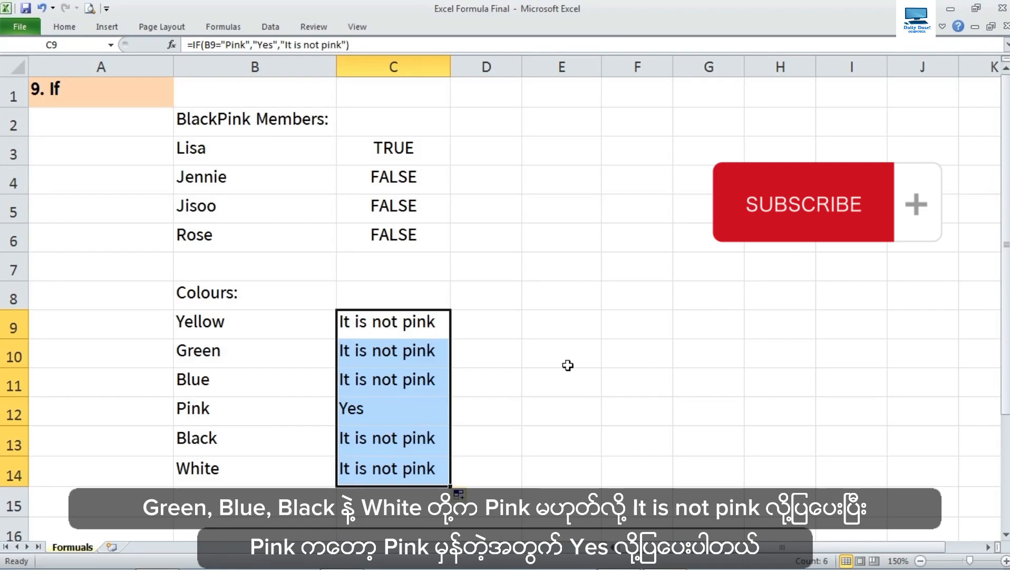
# Compare each colour from Green to White in rows 10 to 14 with its IF result.
pyautogui.click(240, 352)
pyautogui.moveTo(226, 356); pyautogui.dragTo(343, 359)
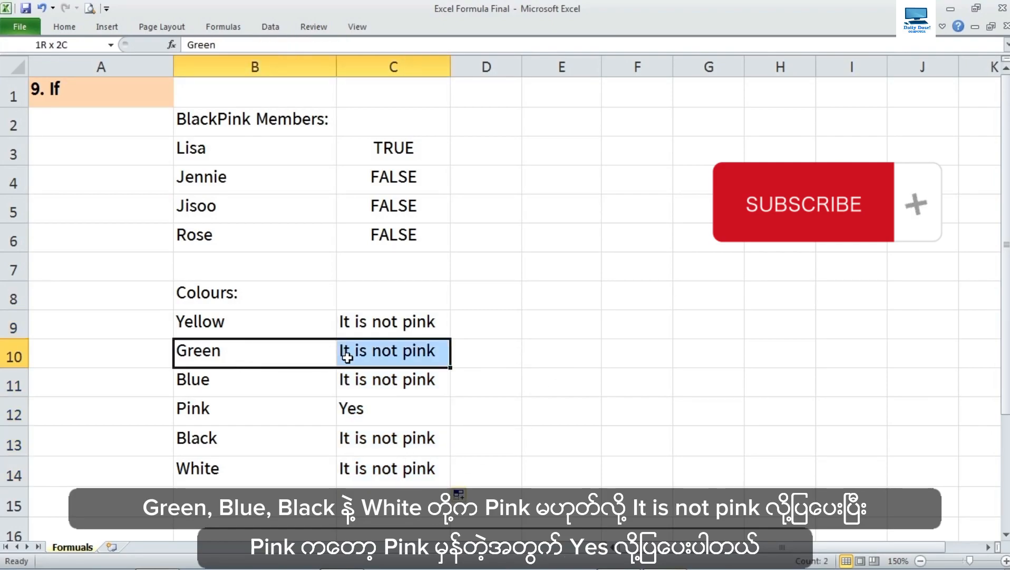
pyautogui.moveTo(202, 386); pyautogui.dragTo(370, 380)
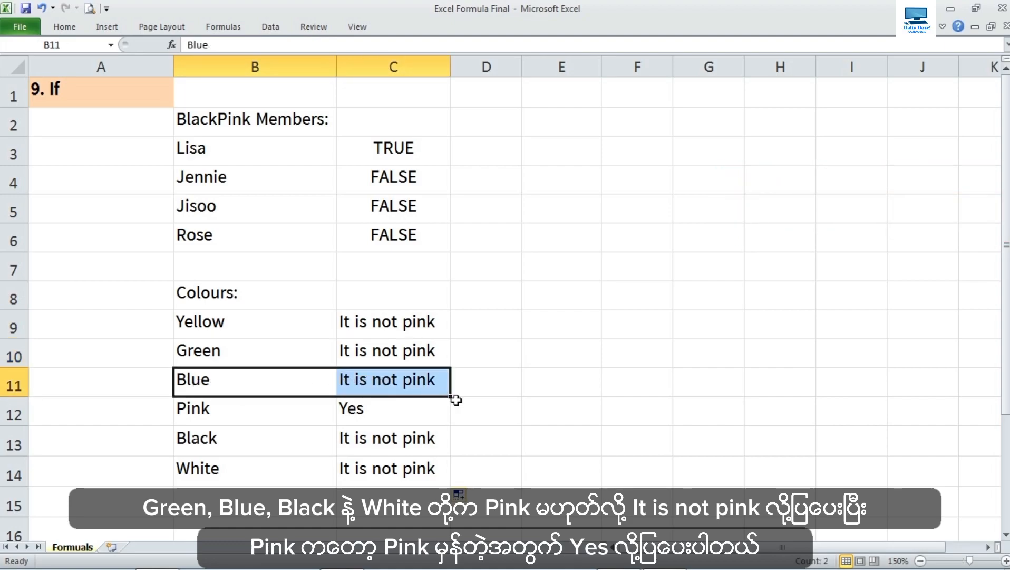
pyautogui.click(201, 414)
pyautogui.moveTo(202, 414); pyautogui.dragTo(338, 410)
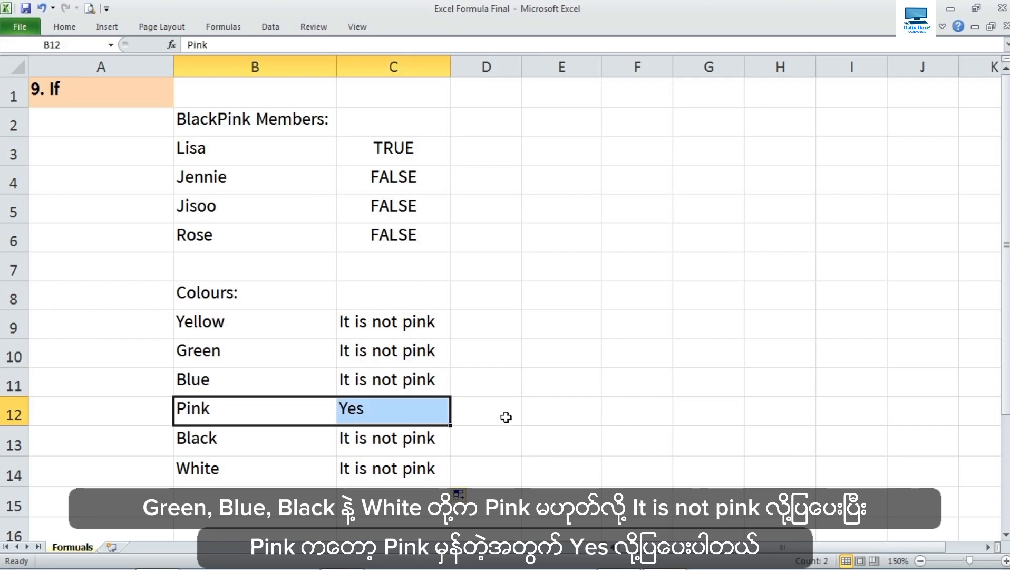
pyautogui.click(201, 443)
pyautogui.moveTo(200, 443); pyautogui.dragTo(440, 446)
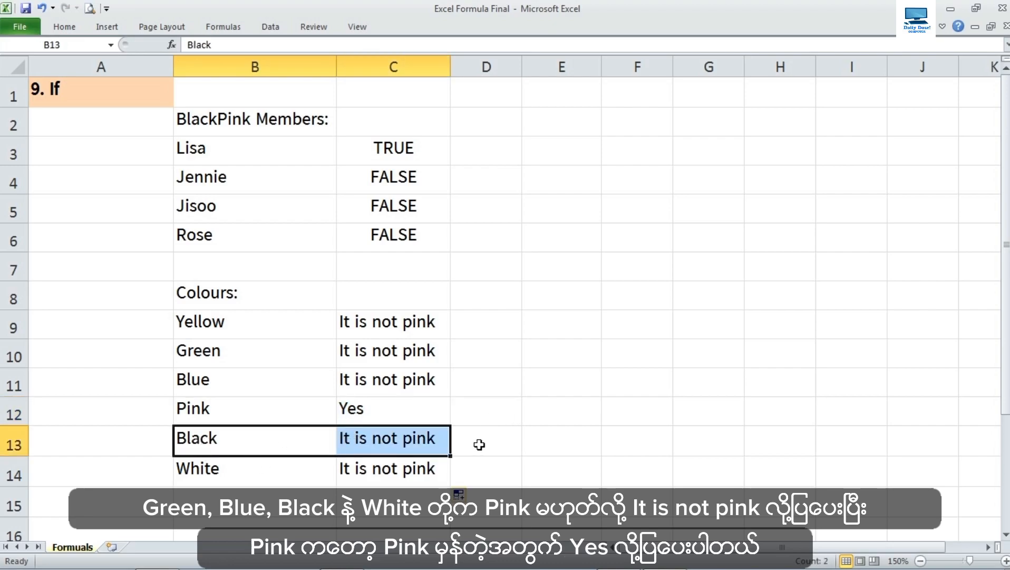
pyautogui.moveTo(252, 477); pyautogui.dragTo(348, 472)
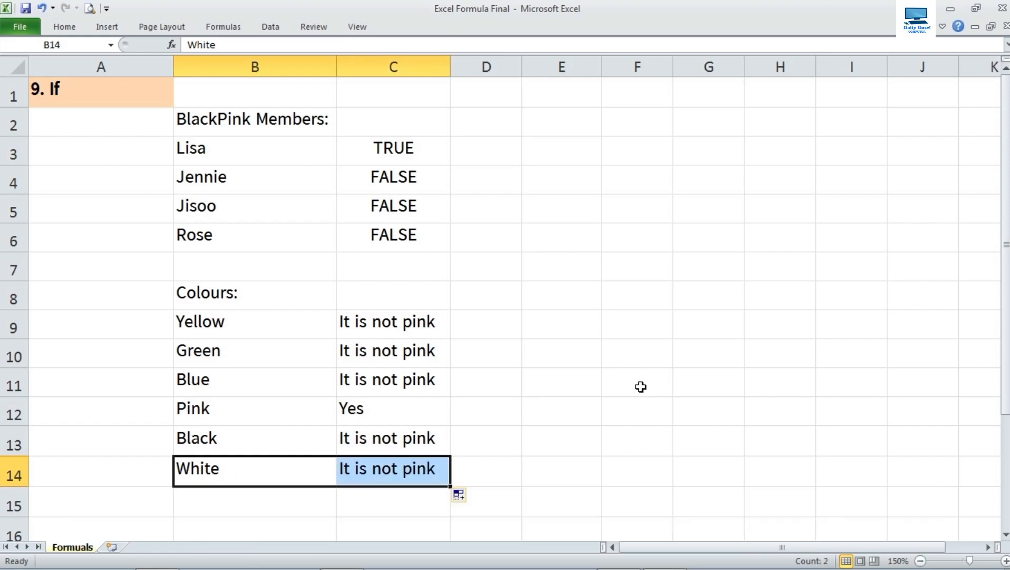
# Replace the colour in B12 with Orange, check its IF result, and dismiss the antivirus certificate alert by disconnecting.
pyautogui.click(246, 416)
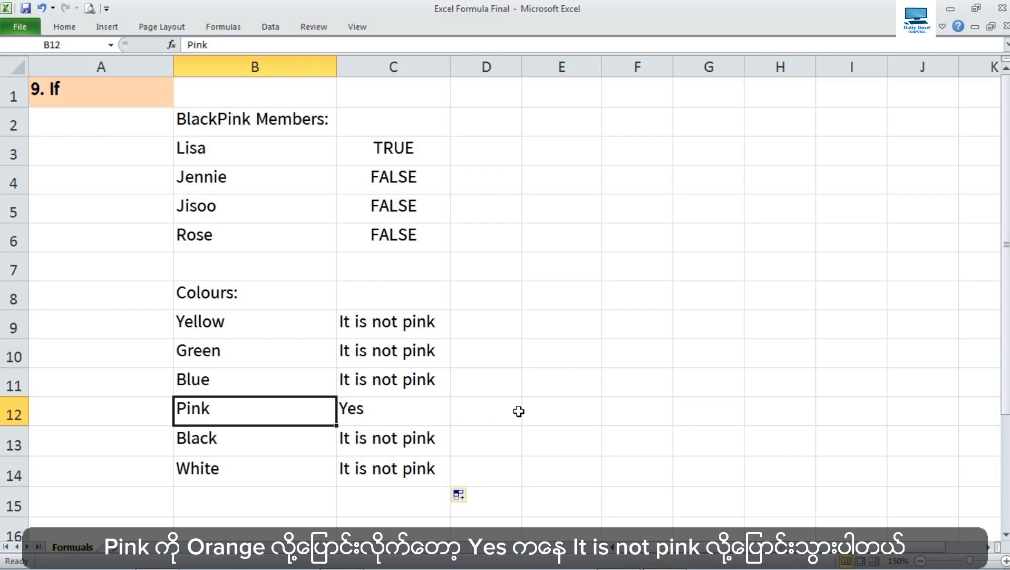
pyautogui.write('Or')
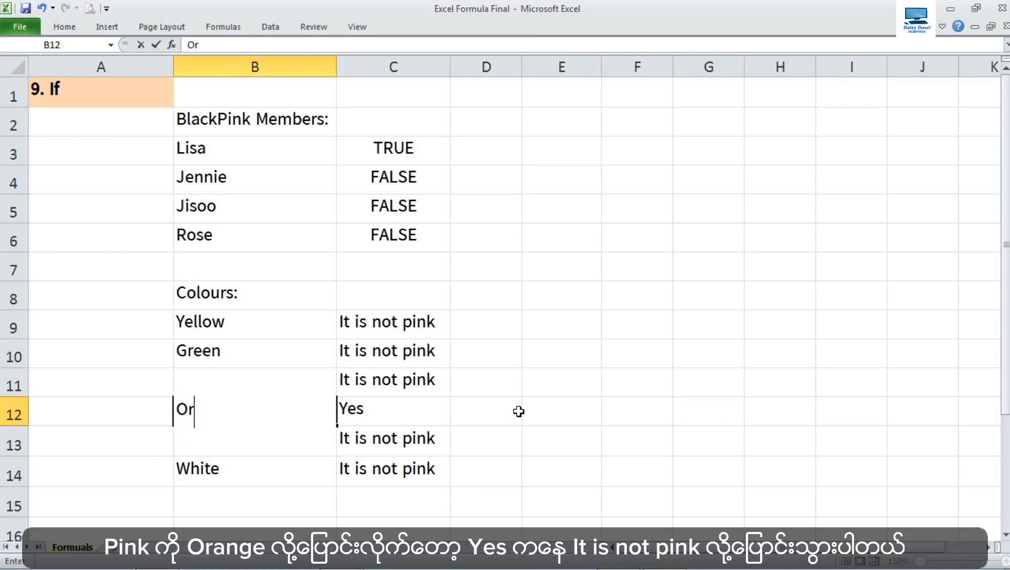
pyautogui.write('ange')
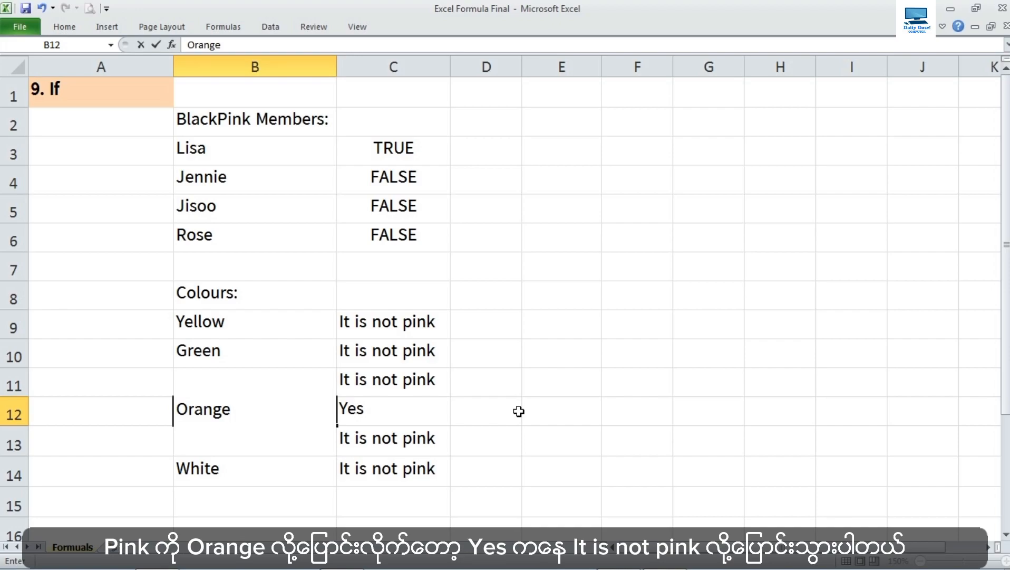
pyautogui.press('Tab')
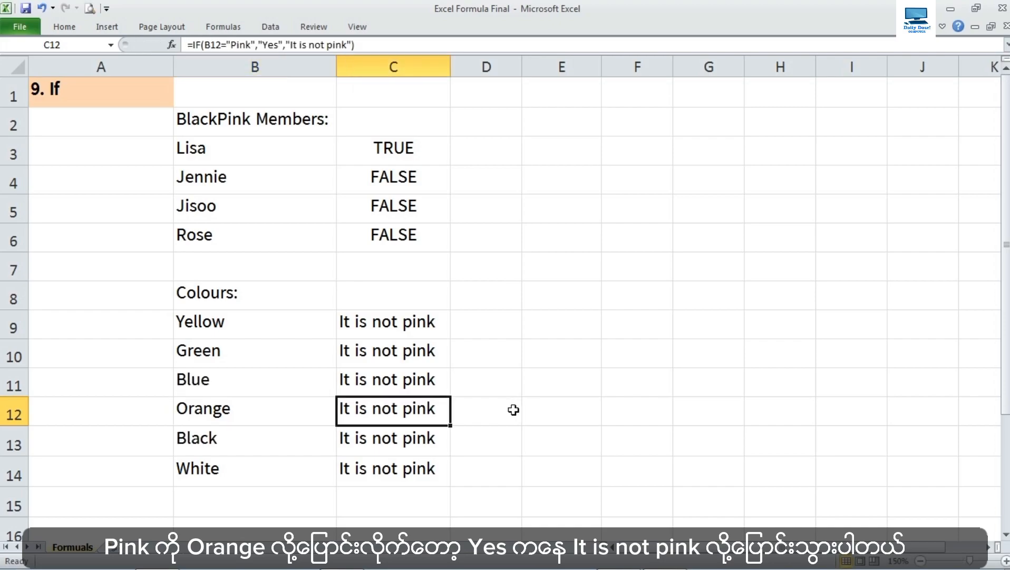
pyautogui.moveTo(226, 416); pyautogui.dragTo(430, 416)
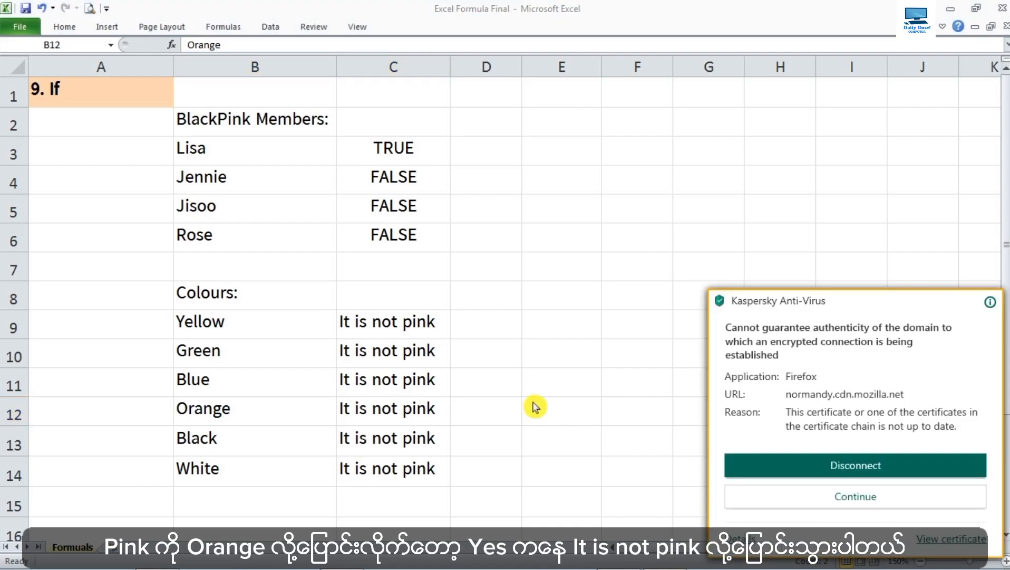
pyautogui.click(755, 465)
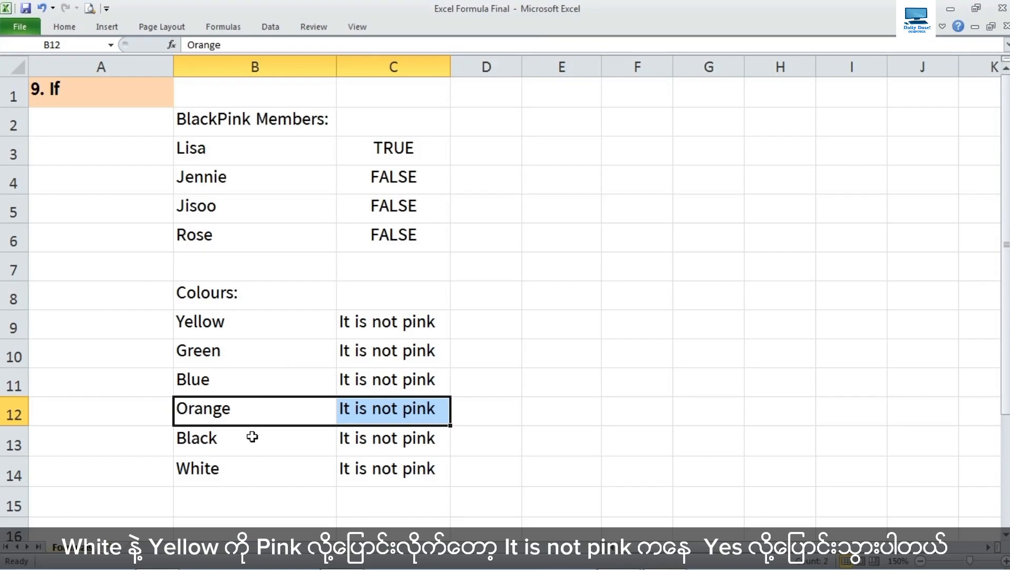
# Replace the colour White in B14 with Pink and check the IF result beside it.
pyautogui.click(246, 467)
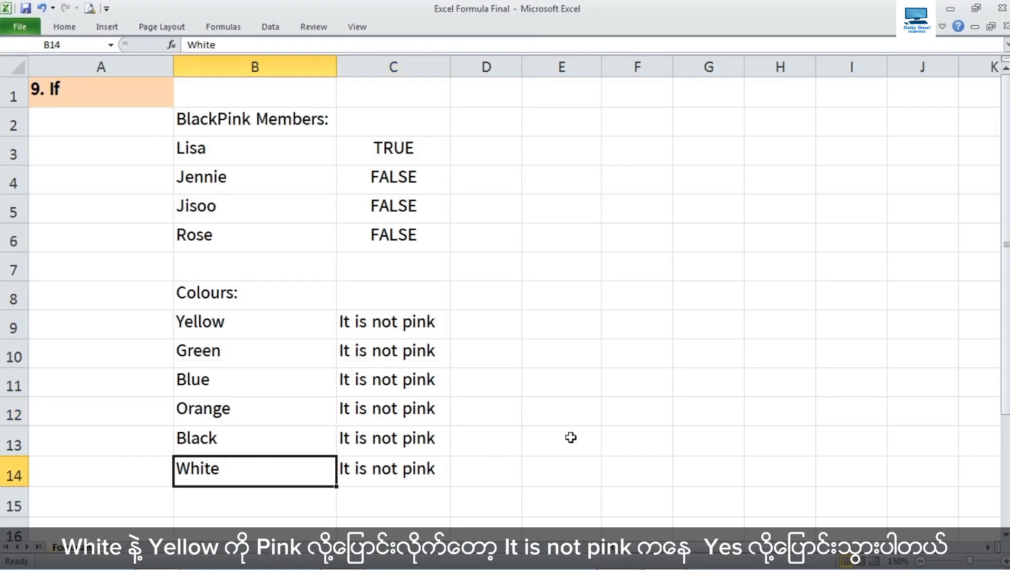
pyautogui.write('Pink')
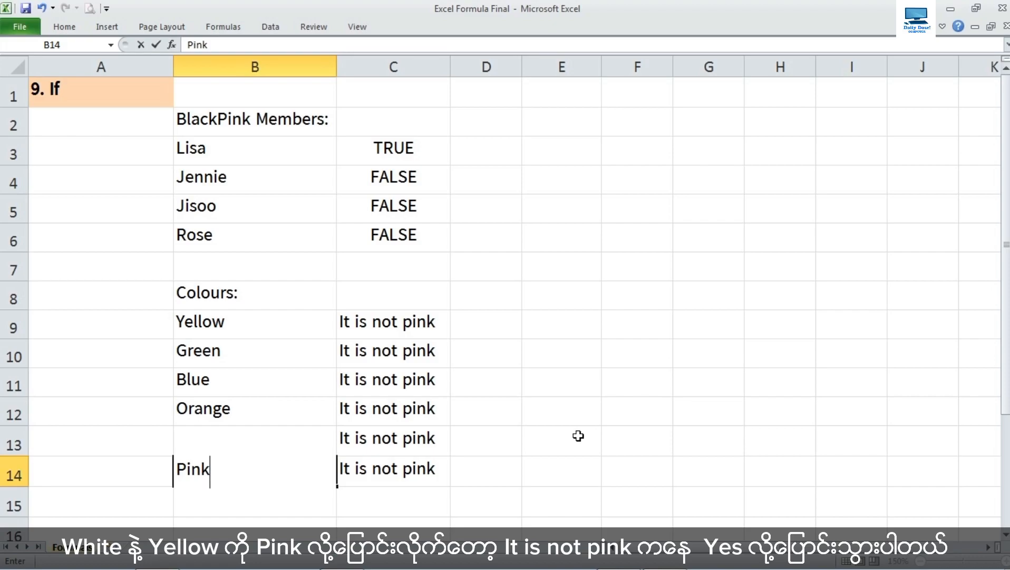
pyautogui.press('Tab')
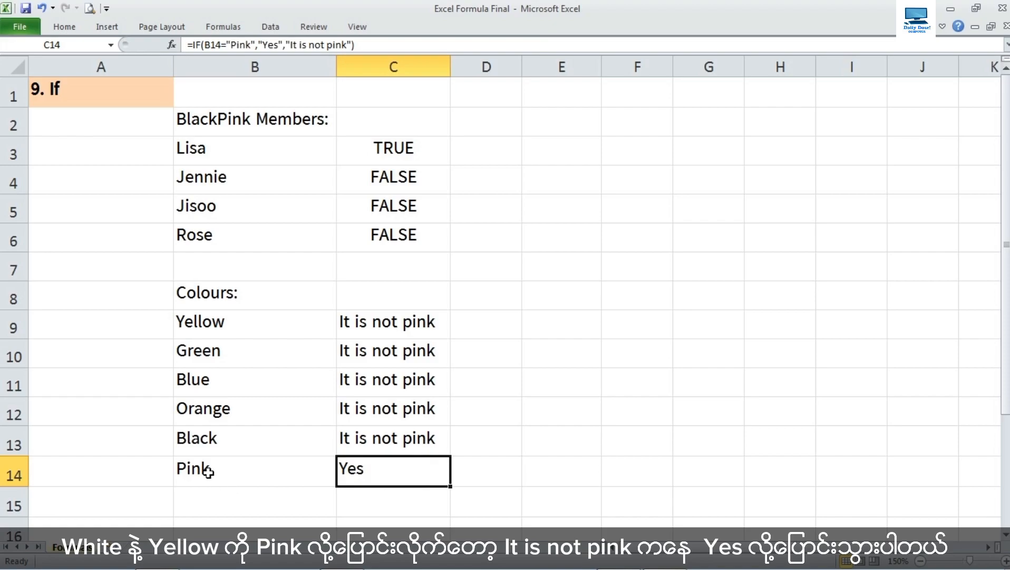
pyautogui.click(208, 474)
pyautogui.moveTo(208, 473); pyautogui.dragTo(369, 469)
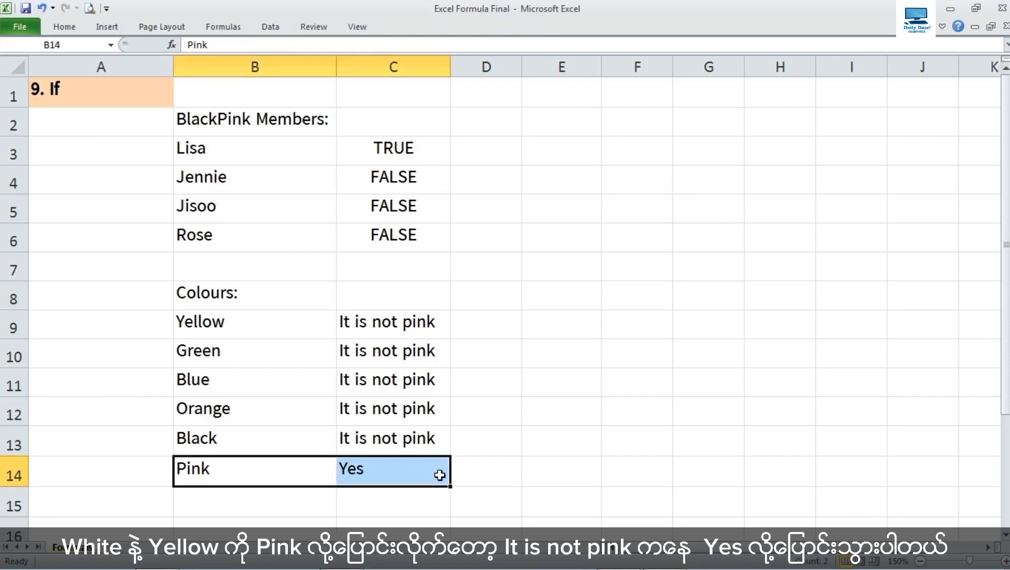
# Replace the colour Yellow in B9 with Pink and check the IF result beside it.
pyautogui.click(269, 330)
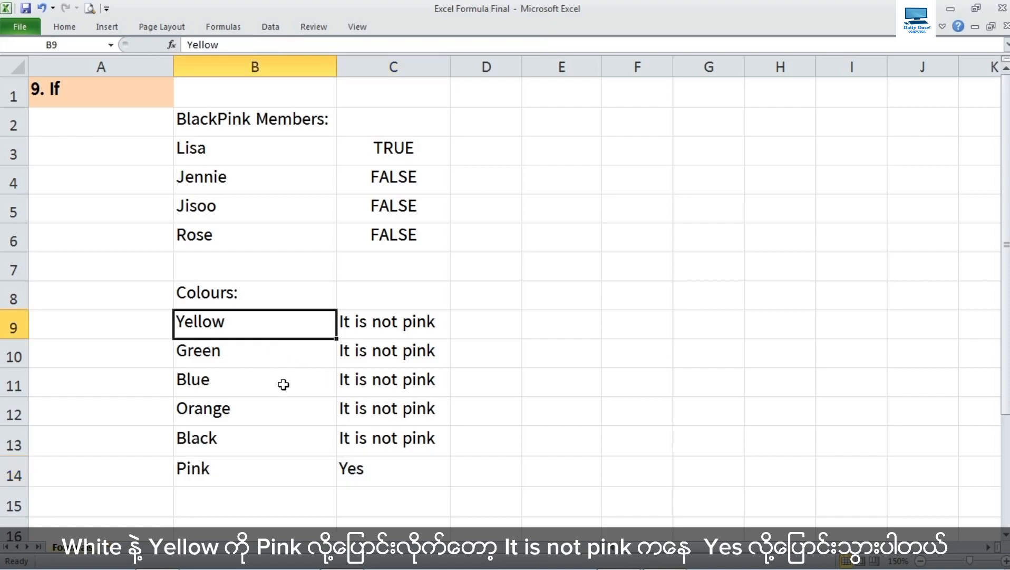
pyautogui.write('Pinl')
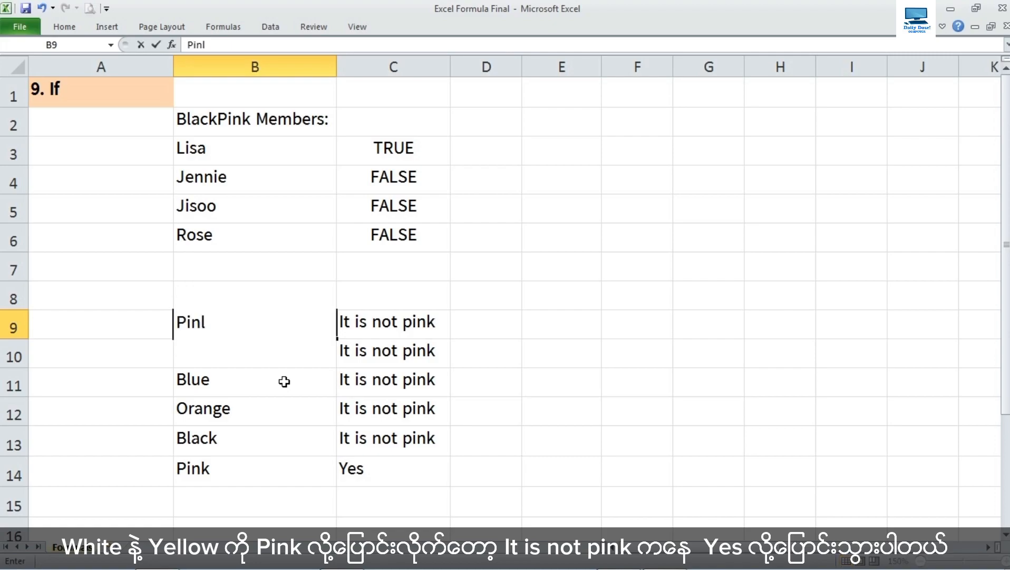
pyautogui.press('BackSpace')
pyautogui.write('k')
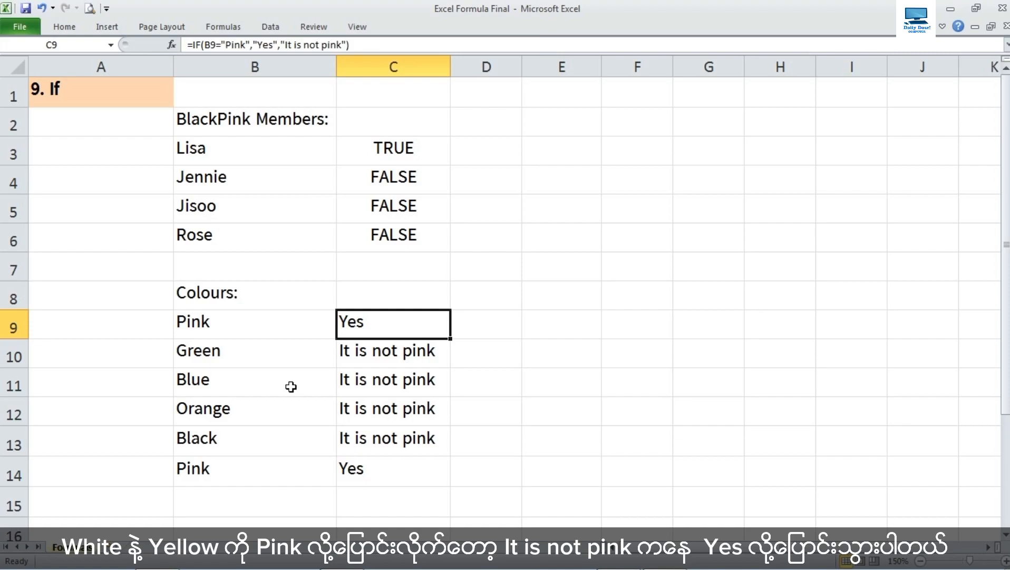
pyautogui.moveTo(207, 331); pyautogui.dragTo(376, 327)
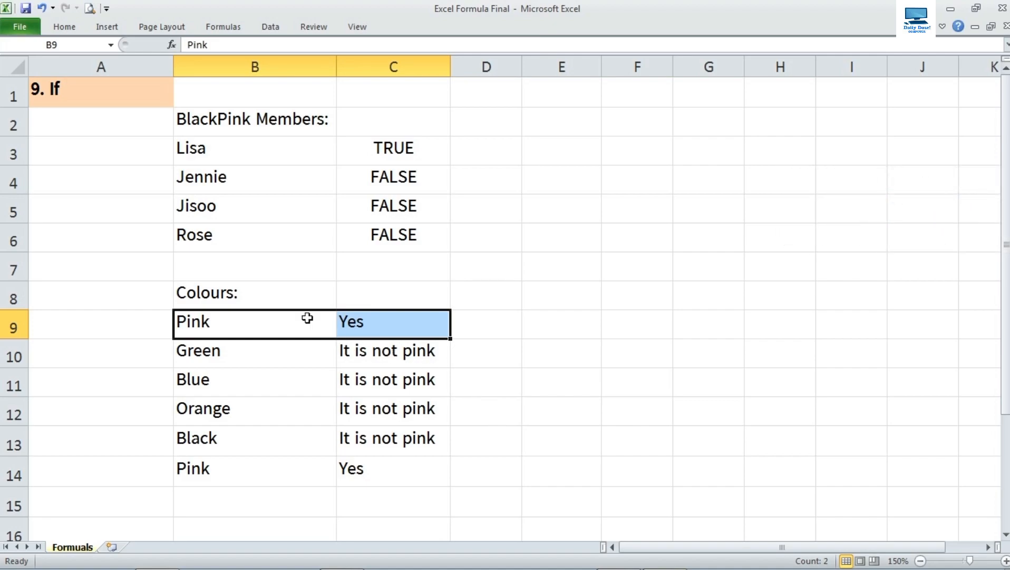
# Clear both IF examples by deleting the contents of cells B2 to C14.
pyautogui.moveTo(196, 117); pyautogui.dragTo(385, 463)
pyautogui.press('Delete')
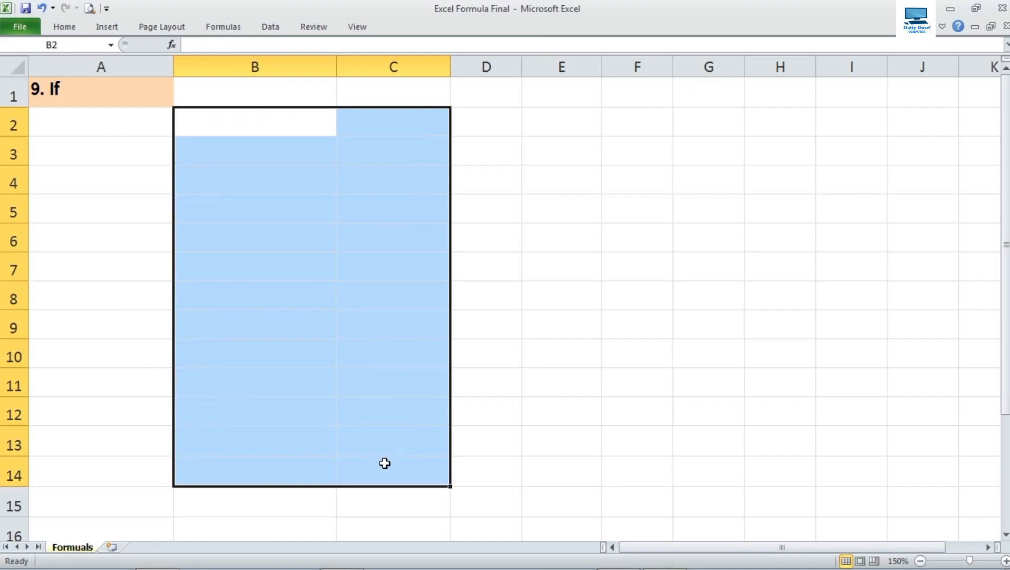
# Enter the heading Marks: in B2 and the marks 60, 35, 58, 22, 66 and 38 in cells B3 to B8.
pyautogui.click(221, 130)
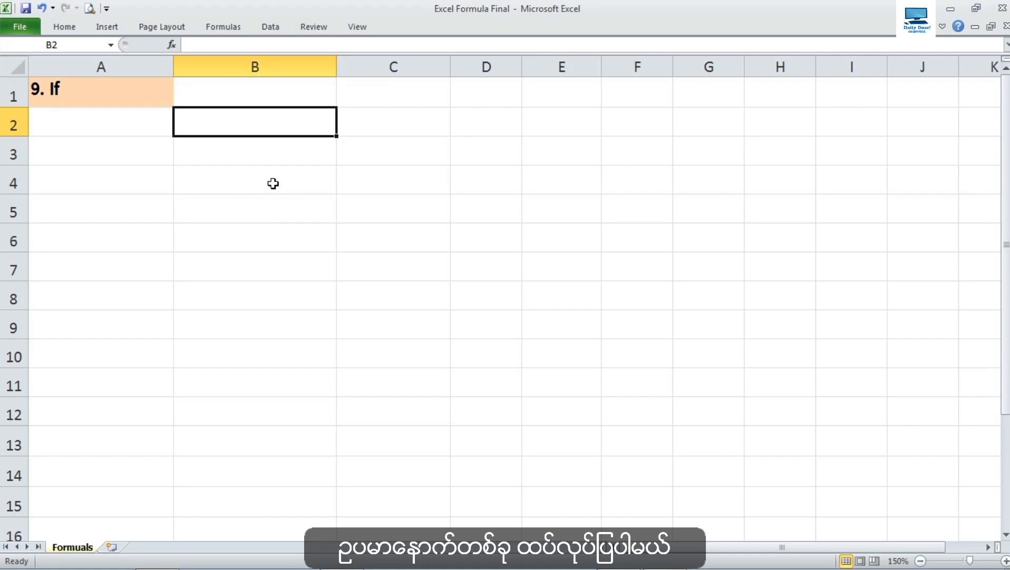
pyautogui.write('Marks:')
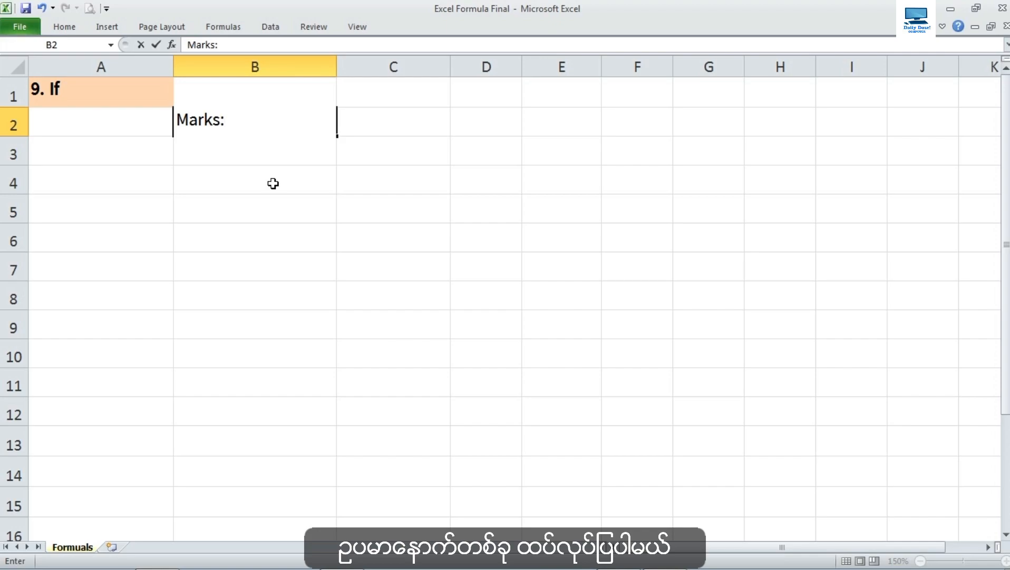
pyautogui.press('Return')
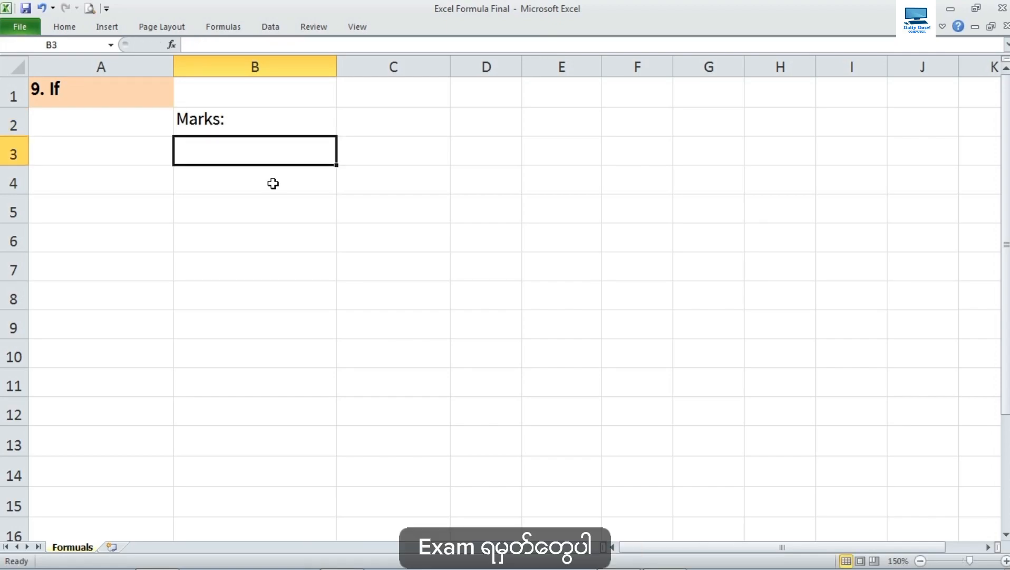
pyautogui.write('60')
pyautogui.press('Return')
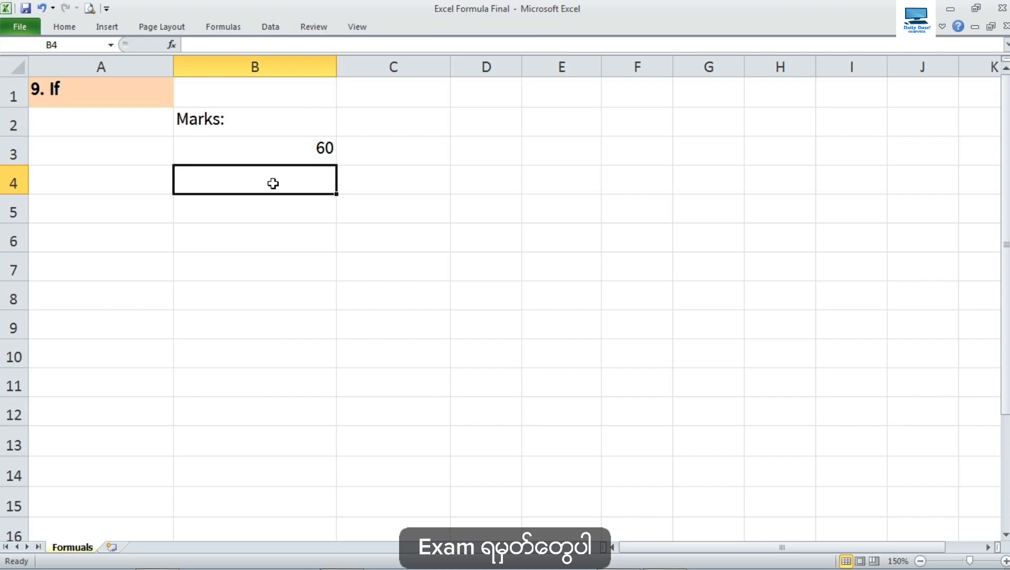
pyautogui.write('35')
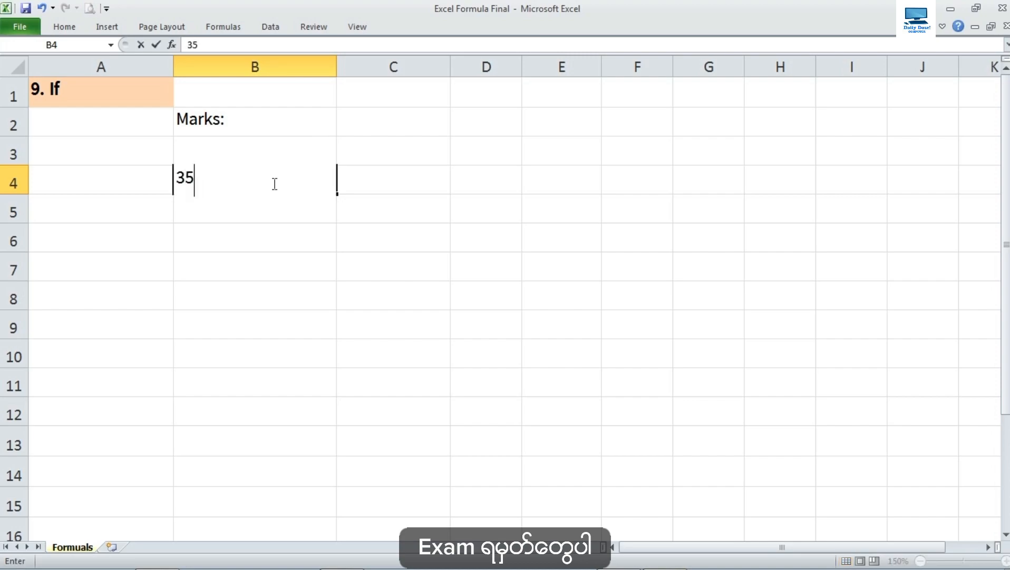
pyautogui.press('Return')
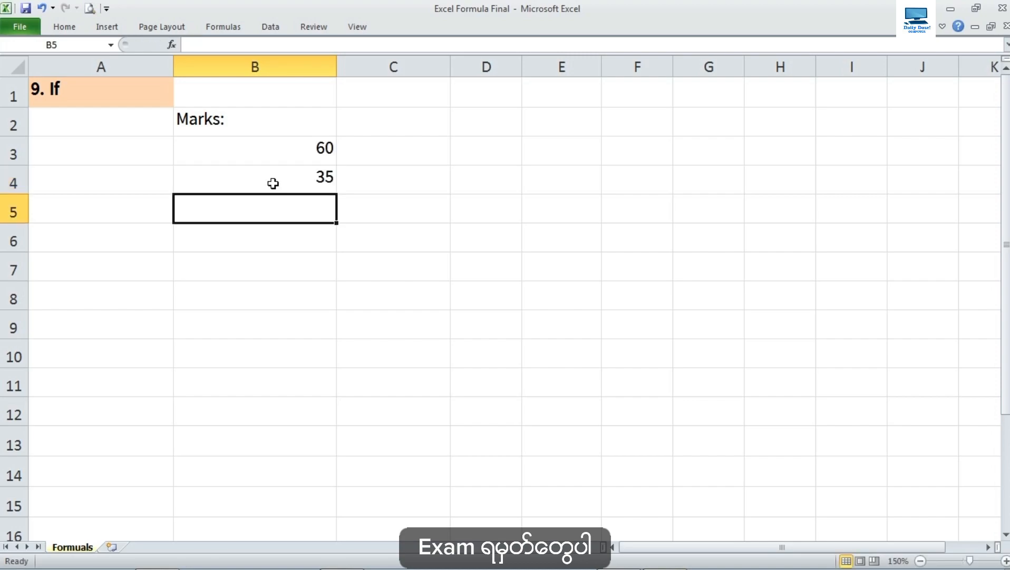
pyautogui.write('58')
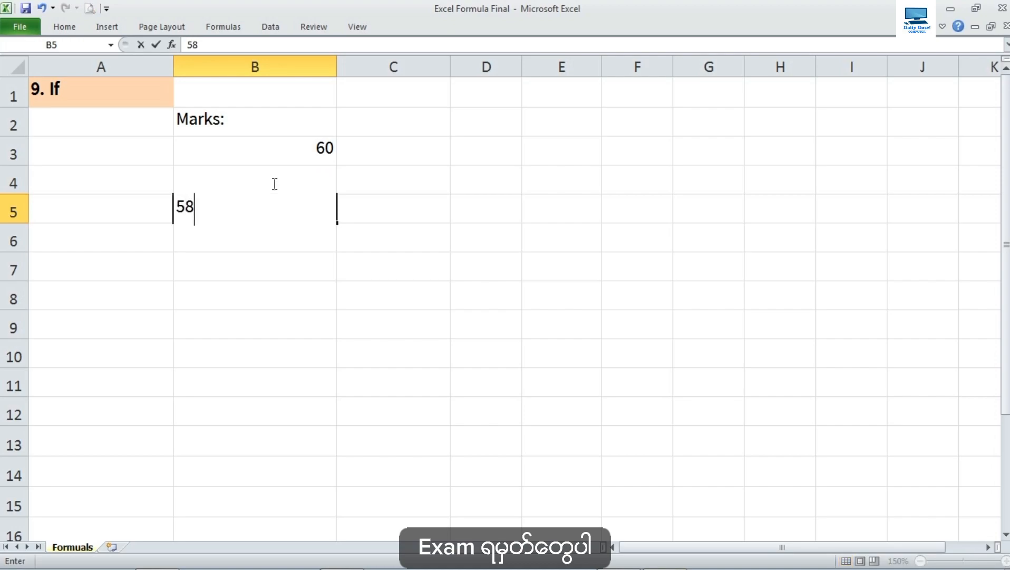
pyautogui.press('Return')
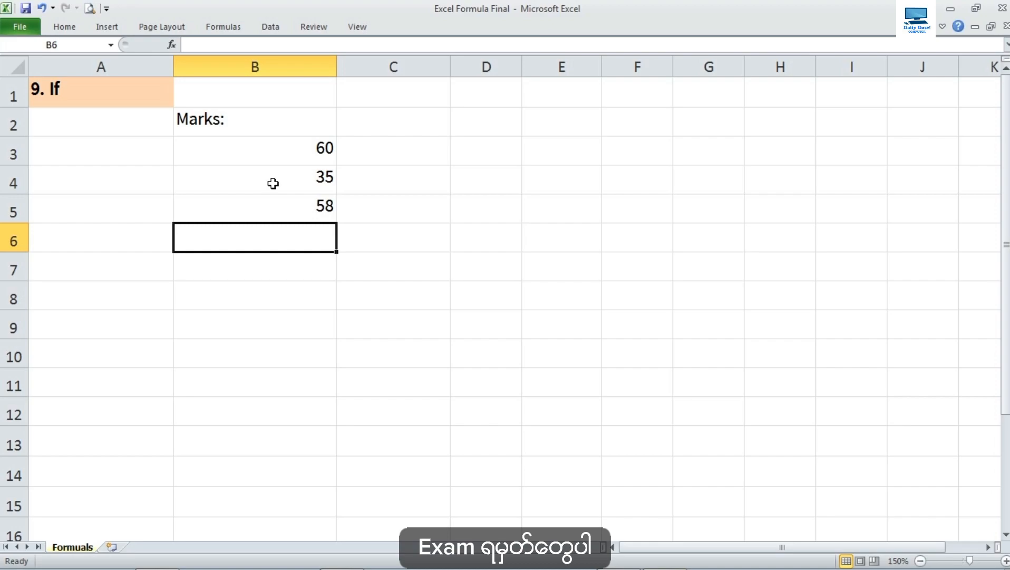
pyautogui.write('22')
pyautogui.press('Return')
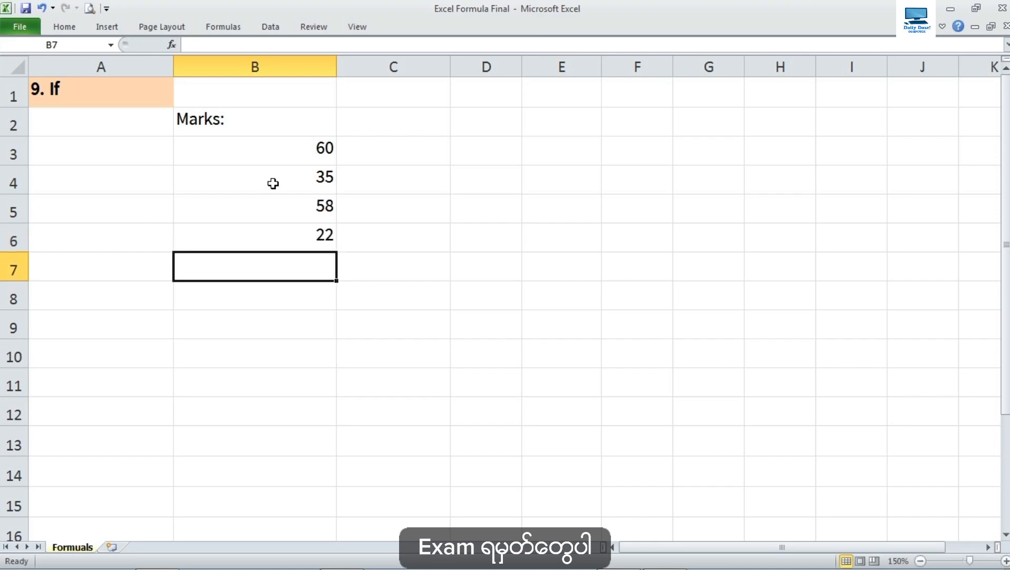
pyautogui.write('66')
pyautogui.press('Return')
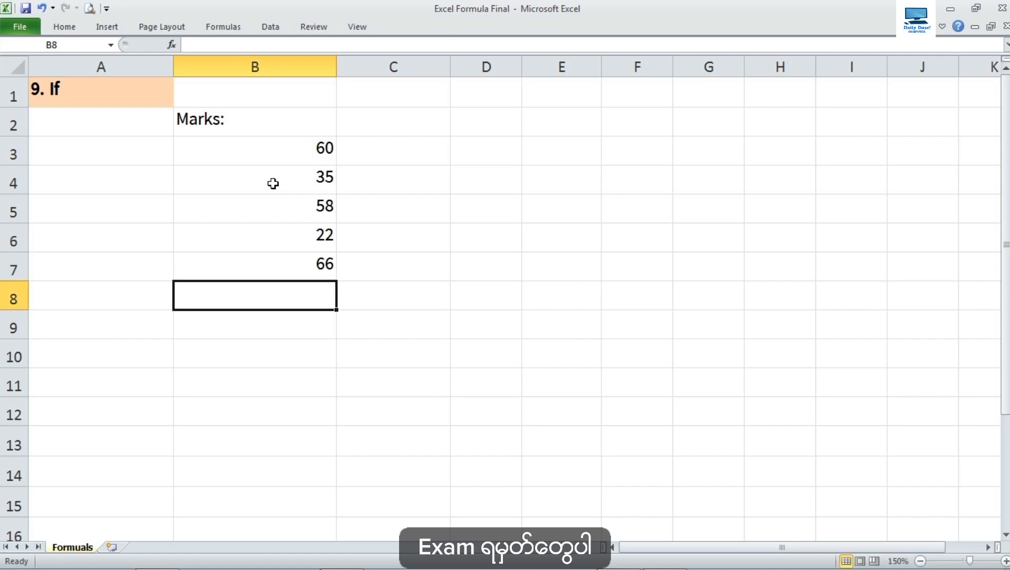
pyautogui.write('38')
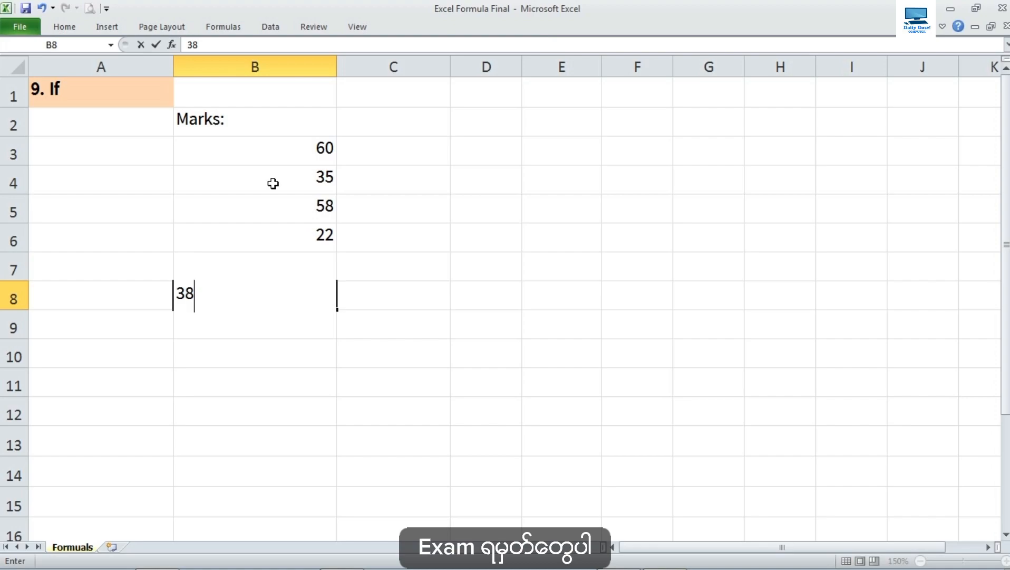
pyautogui.press('Return')
# Narrow column B to bring its right edge closer to the marks list.
pyautogui.moveTo(308, 152); pyautogui.dragTo(315, 294)
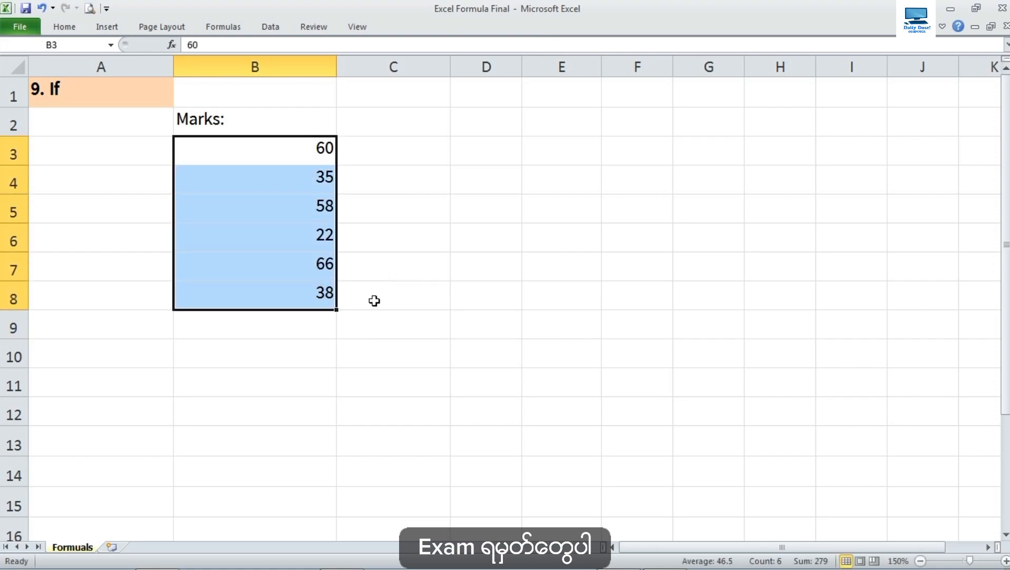
pyautogui.click(373, 287)
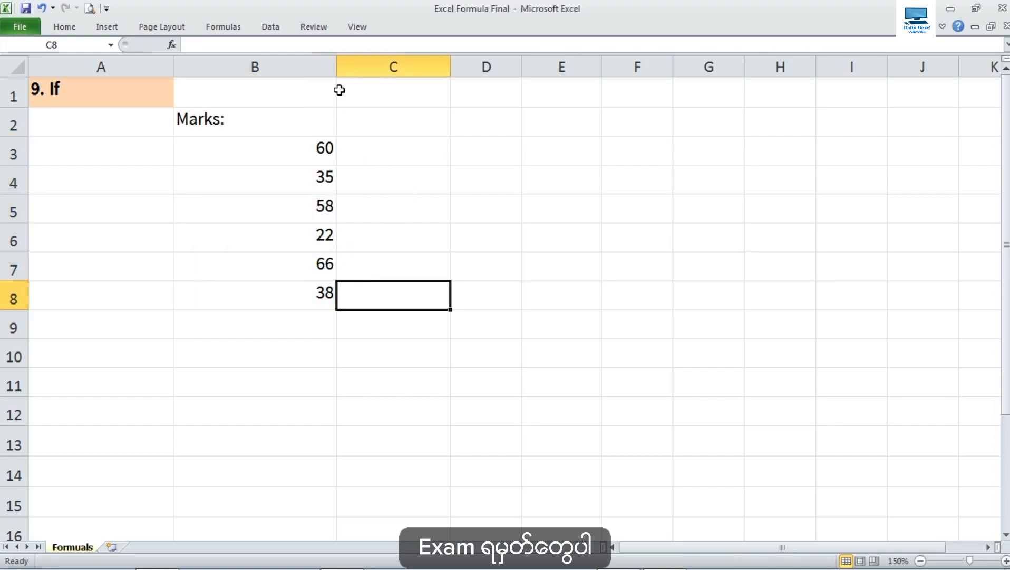
pyautogui.moveTo(336, 68); pyautogui.dragTo(271, 73)
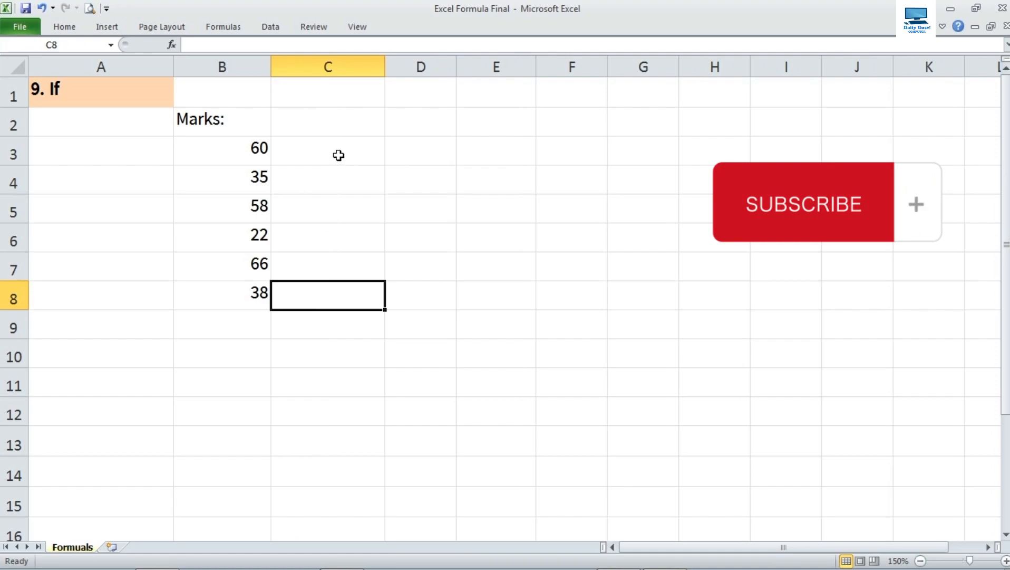
# Write the formula =if(B3<40,"Fail","Pass") in C3 to grade the first mark.
pyautogui.click(338, 155)
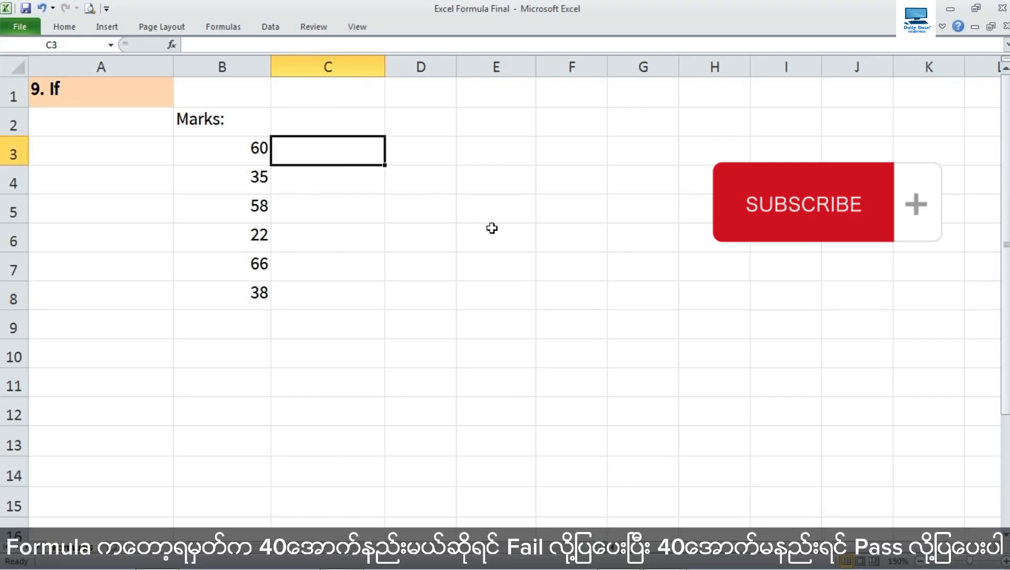
pyautogui.write('=')
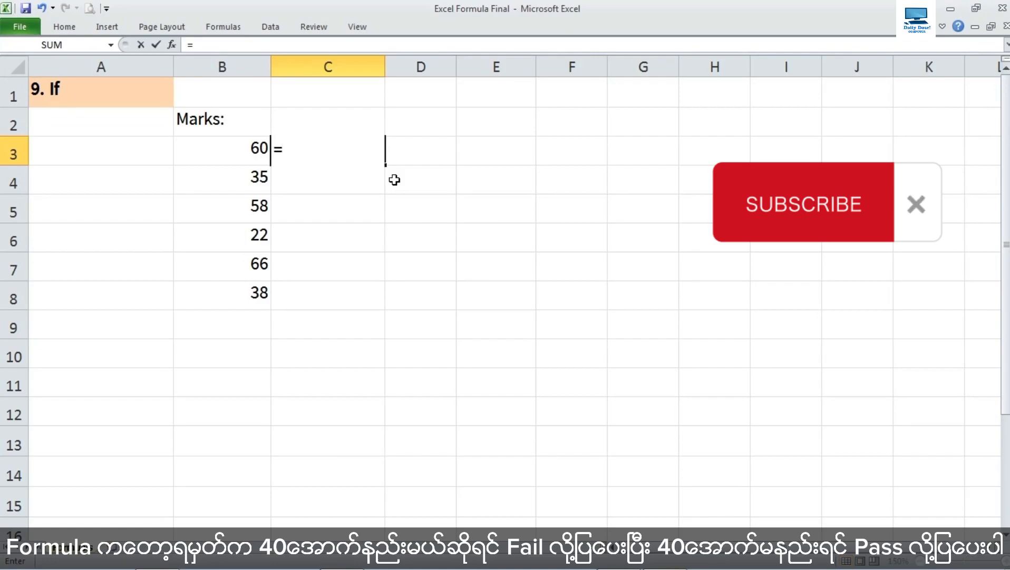
pyautogui.write('if(')
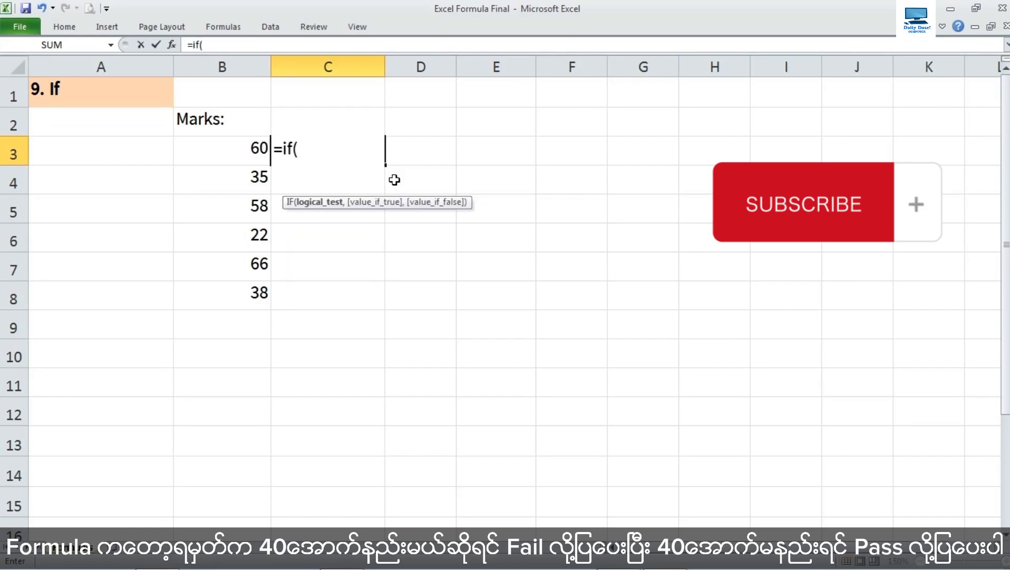
pyautogui.click(251, 158)
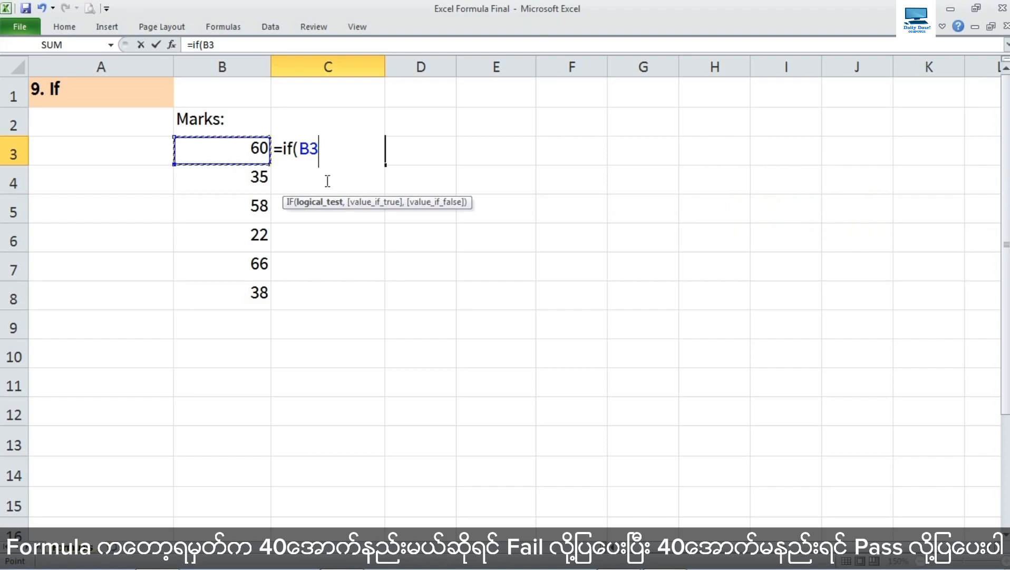
pyautogui.write('<')
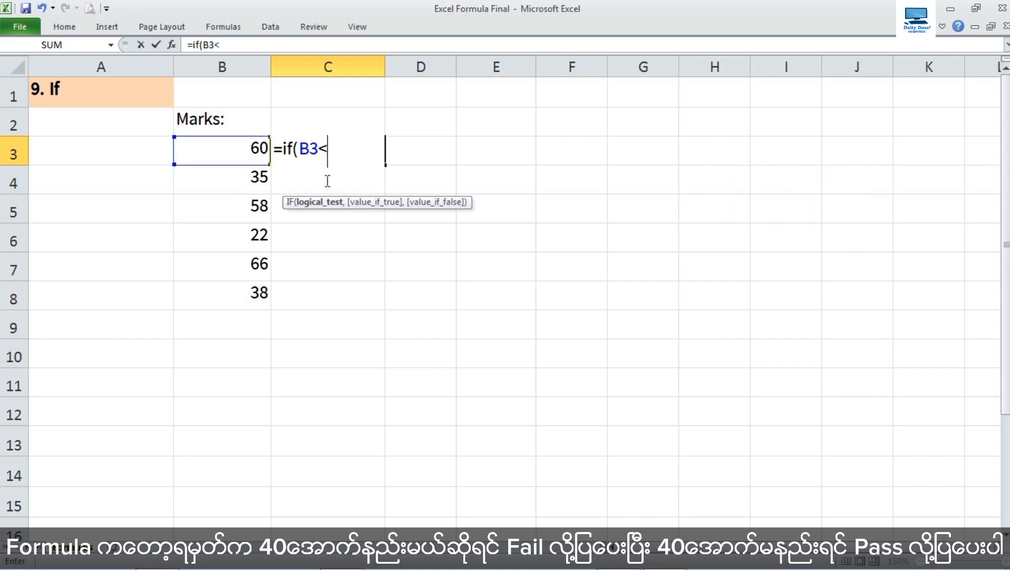
pyautogui.write('40,"Fail"')
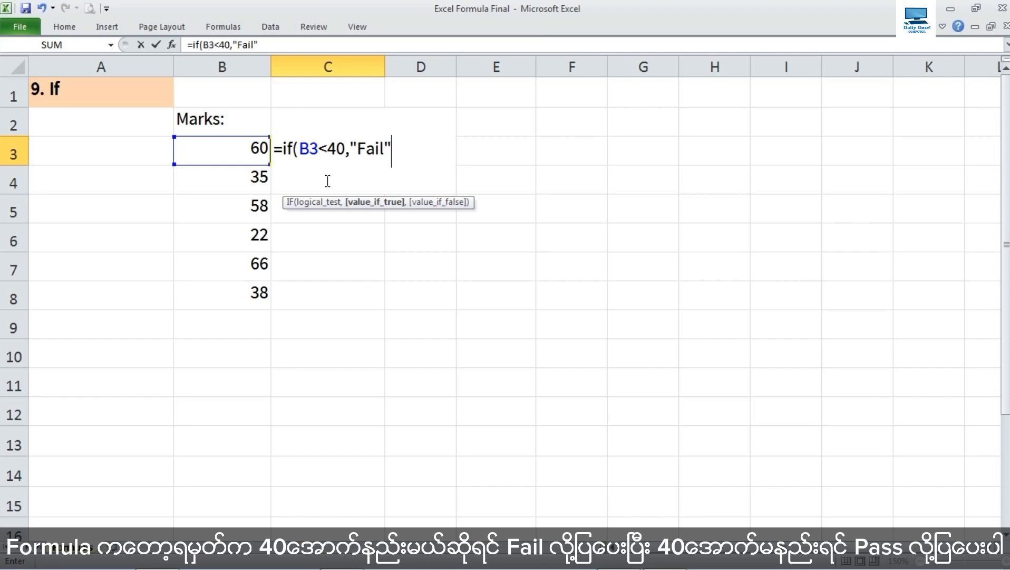
pyautogui.write(',"Pass"')
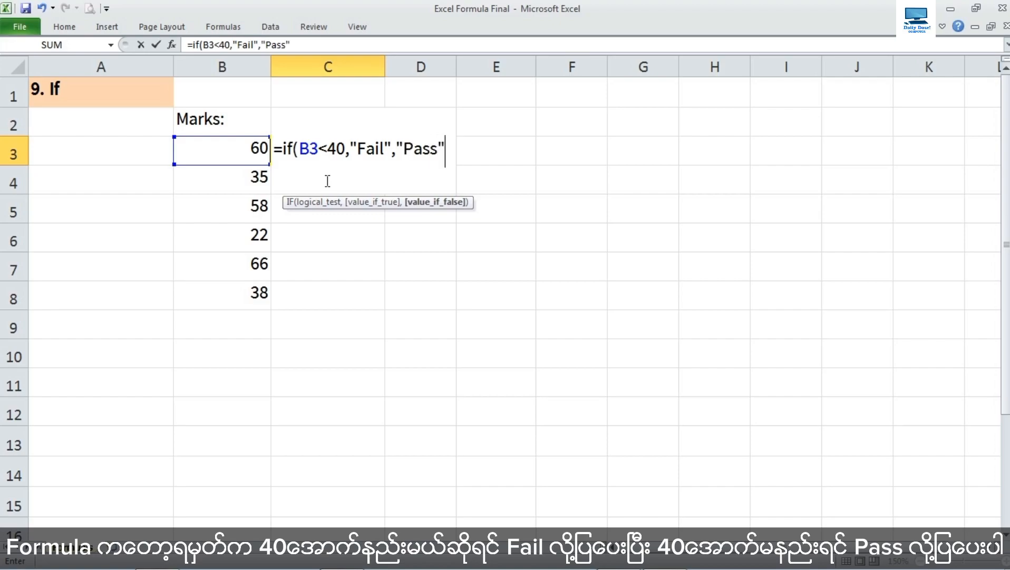
pyautogui.write(')')
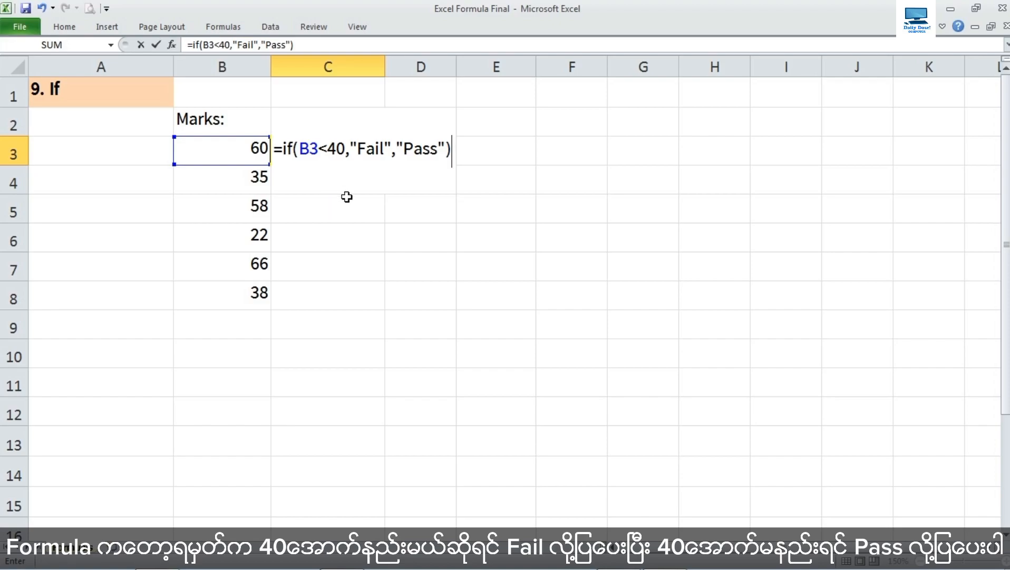
# Review the C3 formula's cell reference, below-40 condition and Fail and Pass texts in turn, and commit the formula.
pyautogui.moveTo(319, 150); pyautogui.dragTo(300, 150)
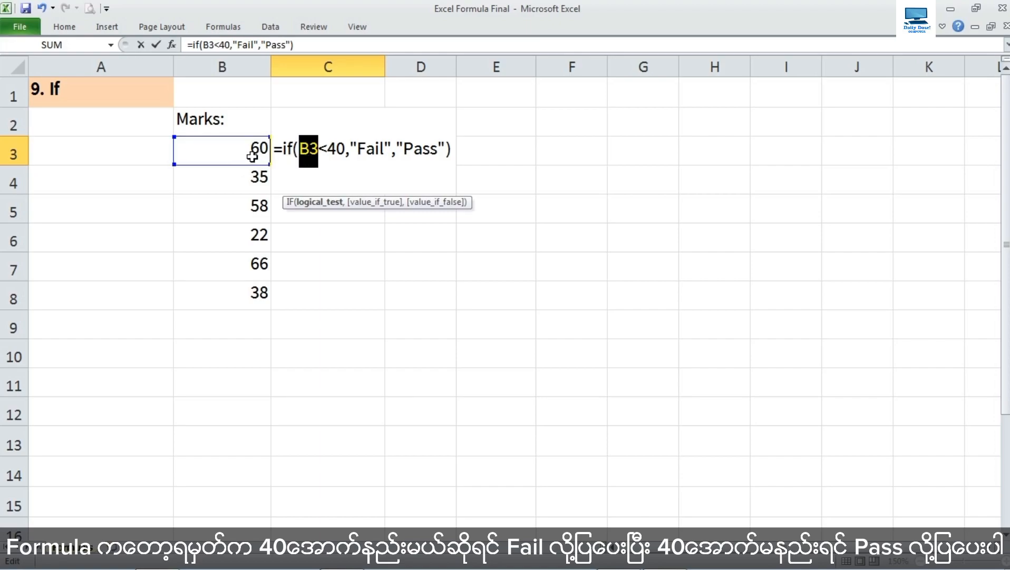
pyautogui.moveTo(346, 149); pyautogui.dragTo(324, 153)
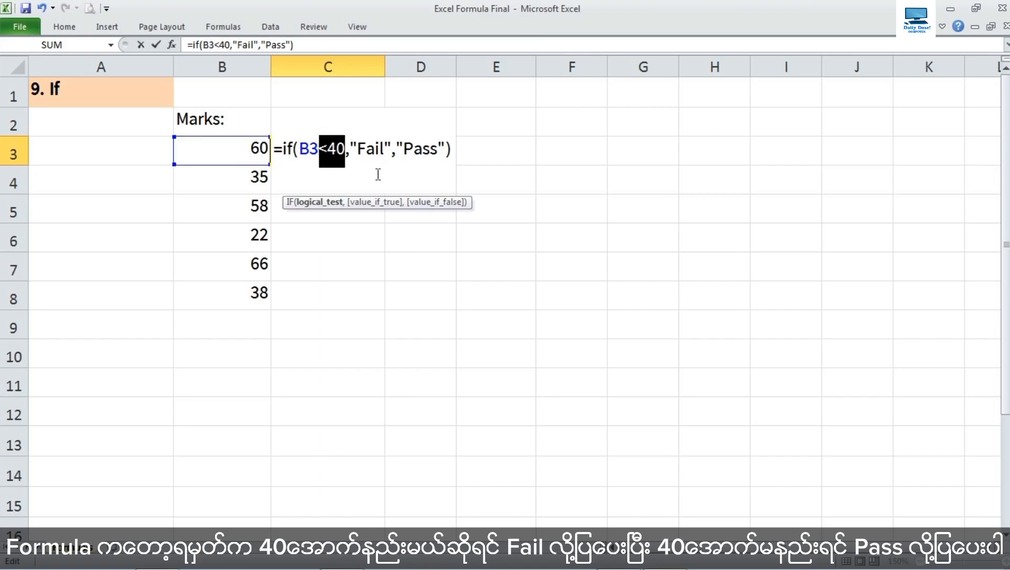
pyautogui.moveTo(385, 156); pyautogui.dragTo(358, 161)
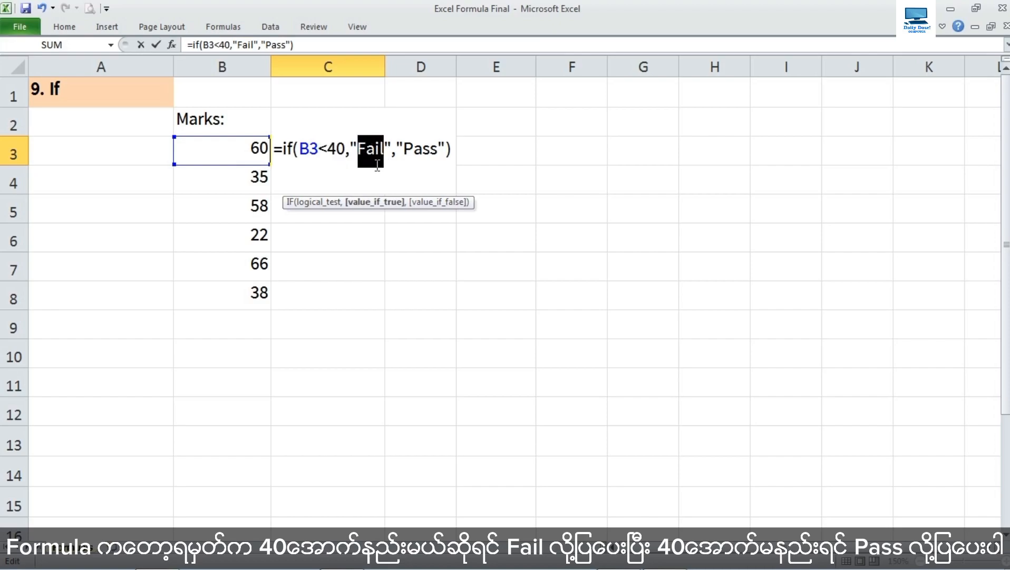
pyautogui.moveTo(439, 151); pyautogui.dragTo(408, 151)
pyautogui.click(456, 153)
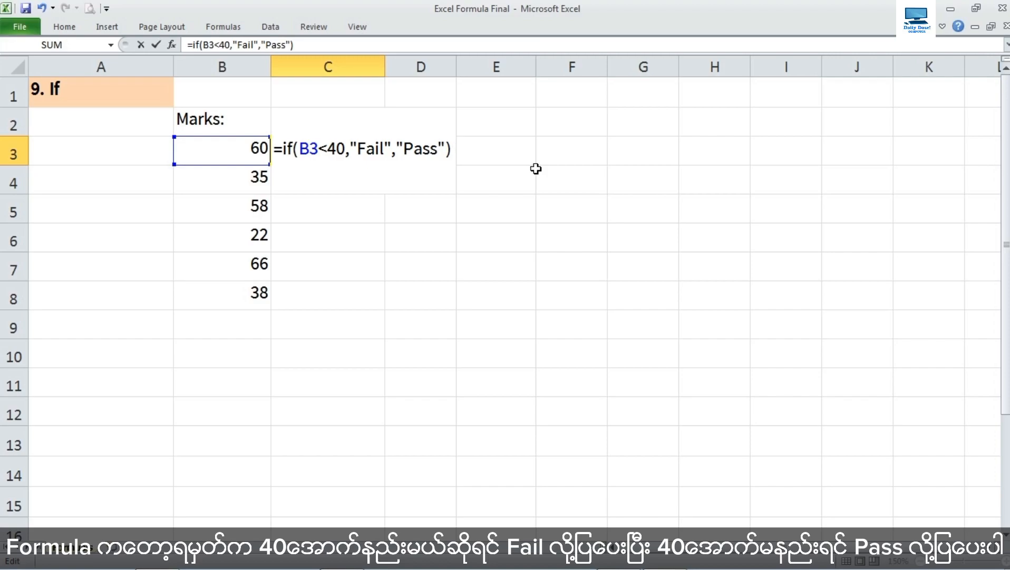
pyautogui.press('Return')
pyautogui.press('Up')
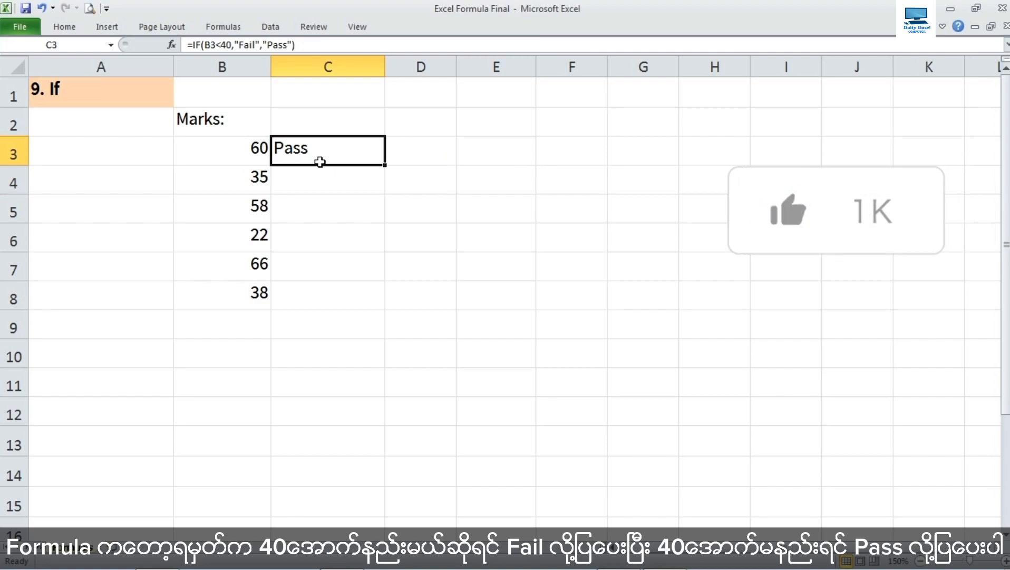
# Compare the C3 result with the mark in B3 and fill the IF formula down to C8.
pyautogui.click(262, 159)
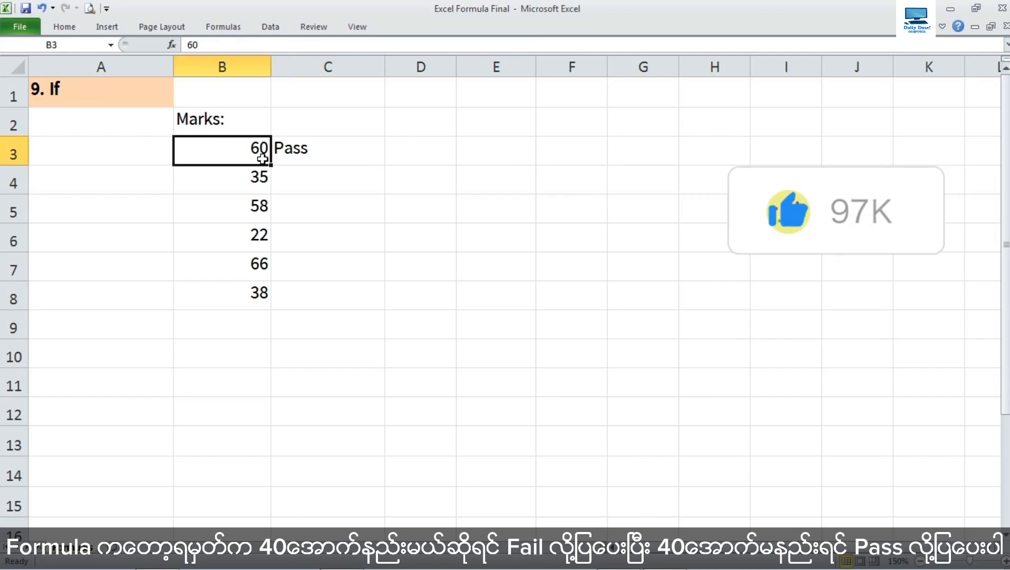
pyautogui.click(307, 159)
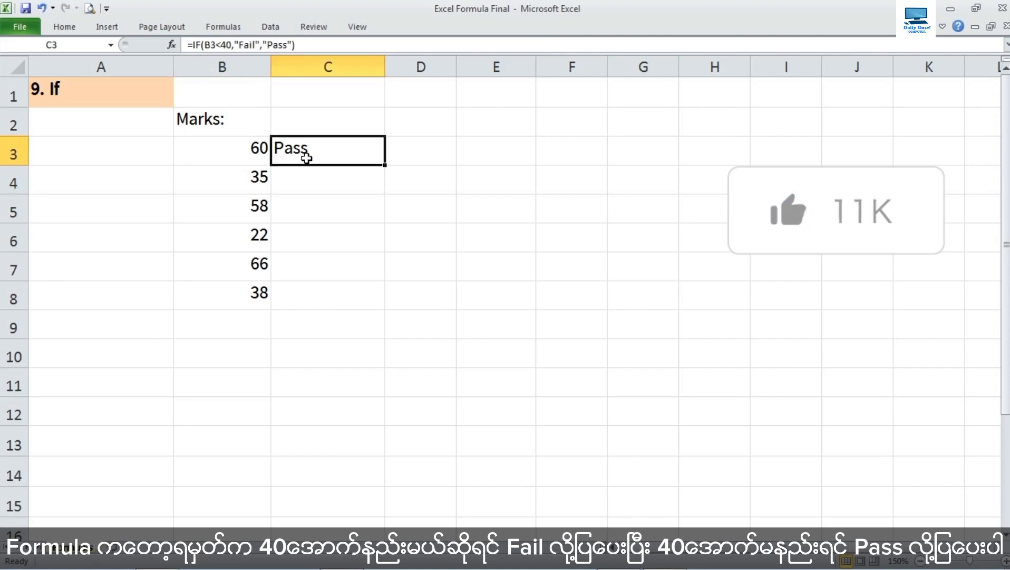
pyautogui.moveTo(386, 166); pyautogui.dragTo(386, 303)
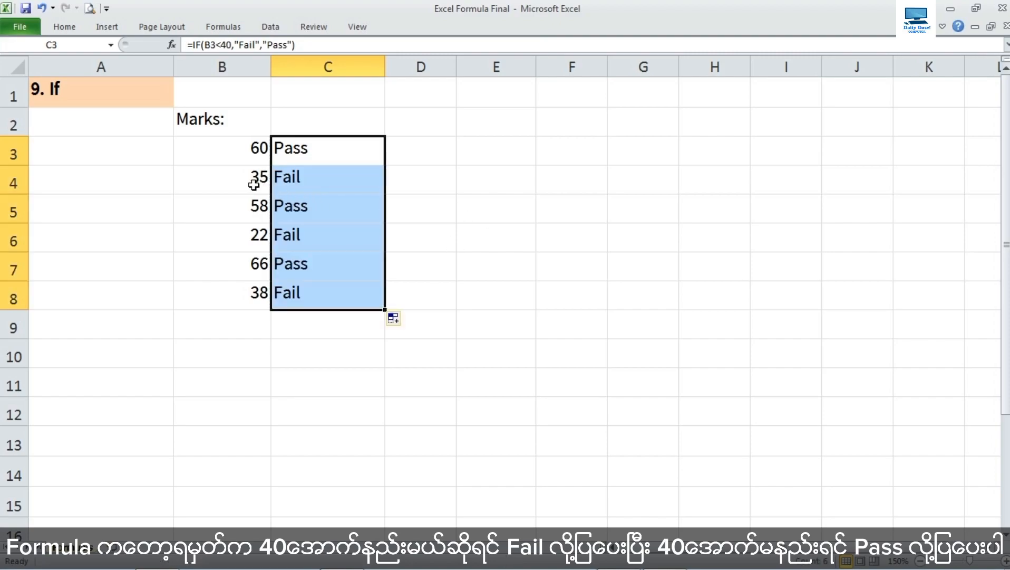
# Check the filled IF results in C4 to C6 against the marks beside them.
pyautogui.click(253, 188)
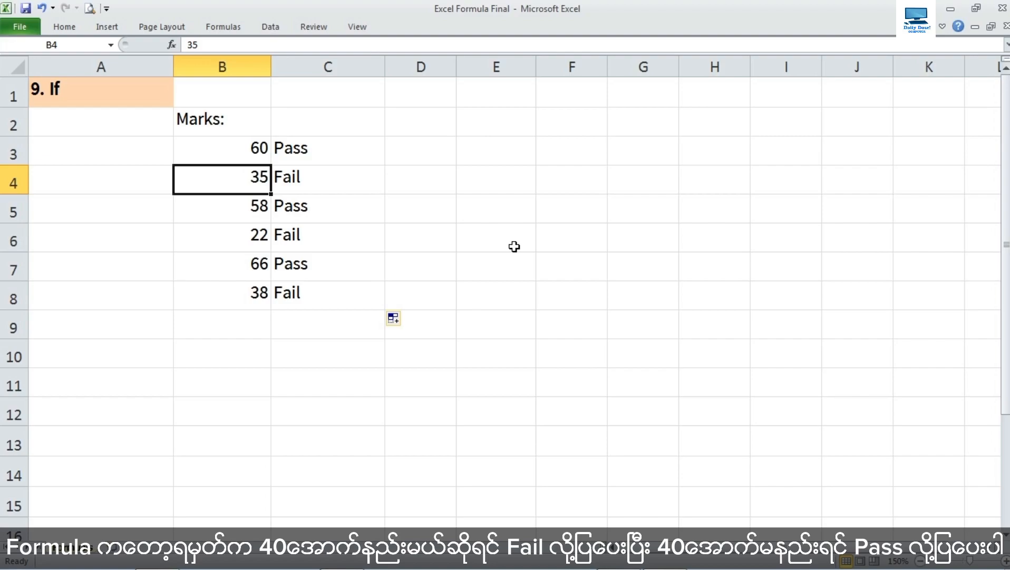
pyautogui.press('Right')
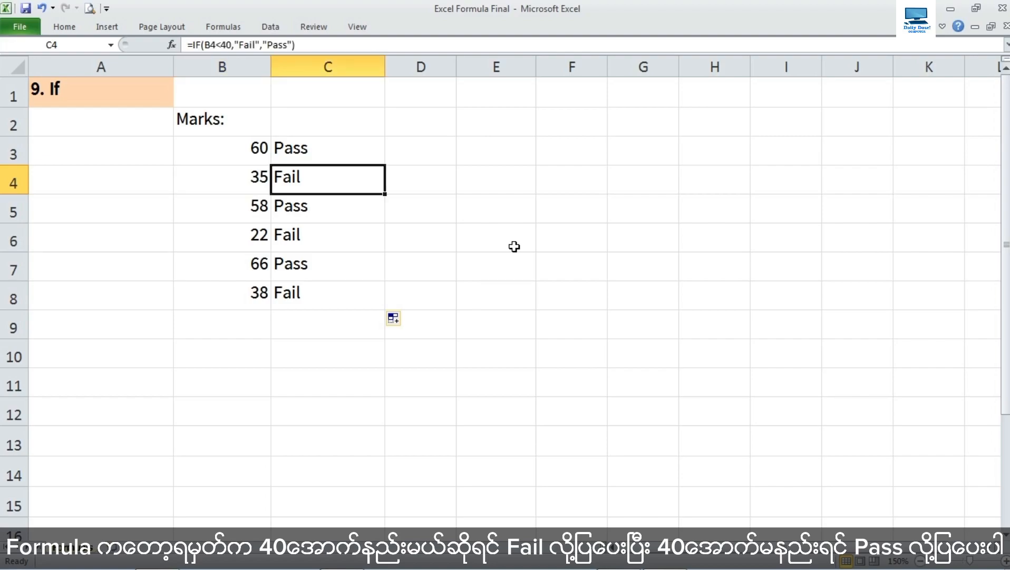
pyautogui.press('Down')
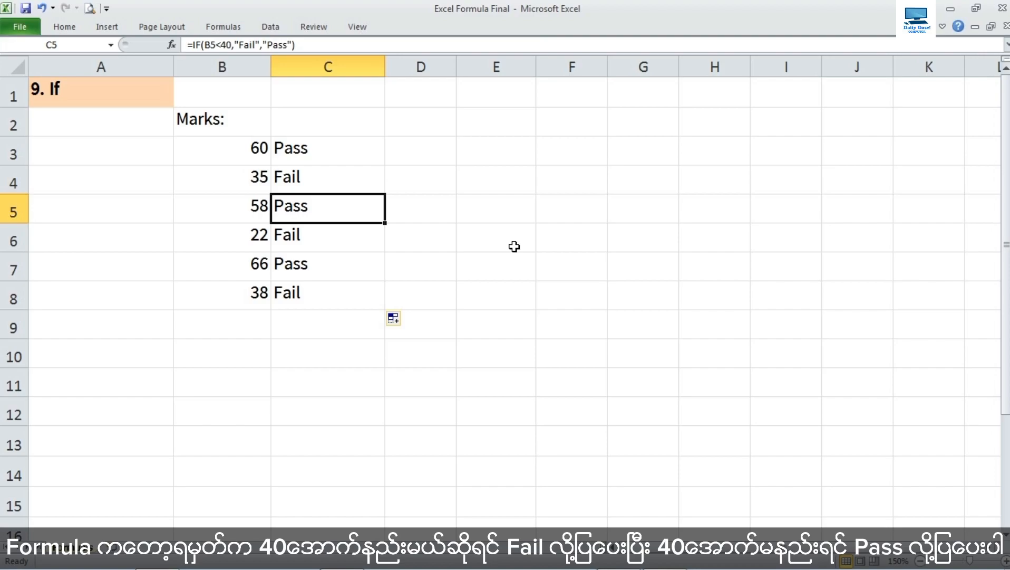
pyautogui.press('Left')
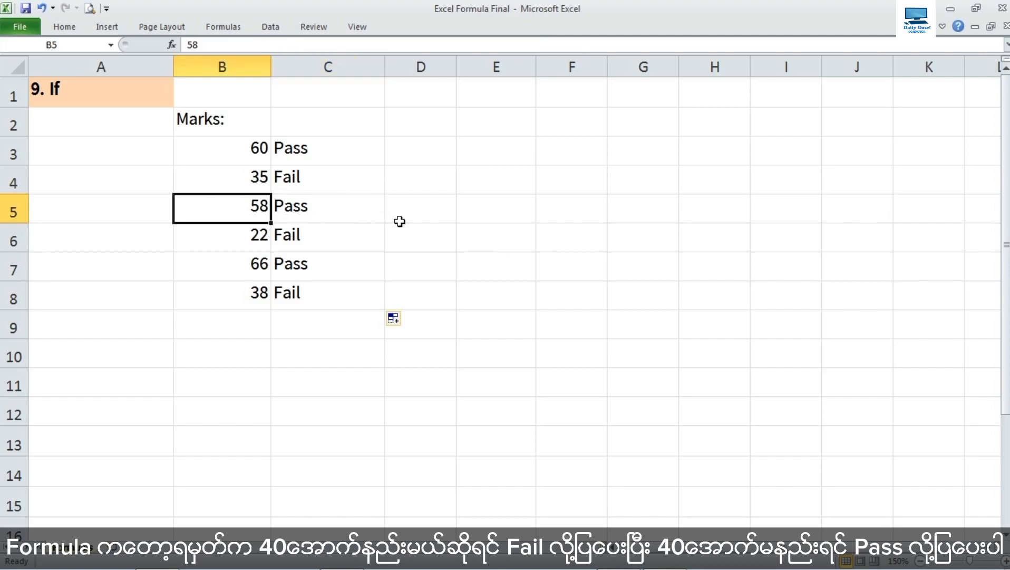
pyautogui.press('Right')
pyautogui.press('Down')
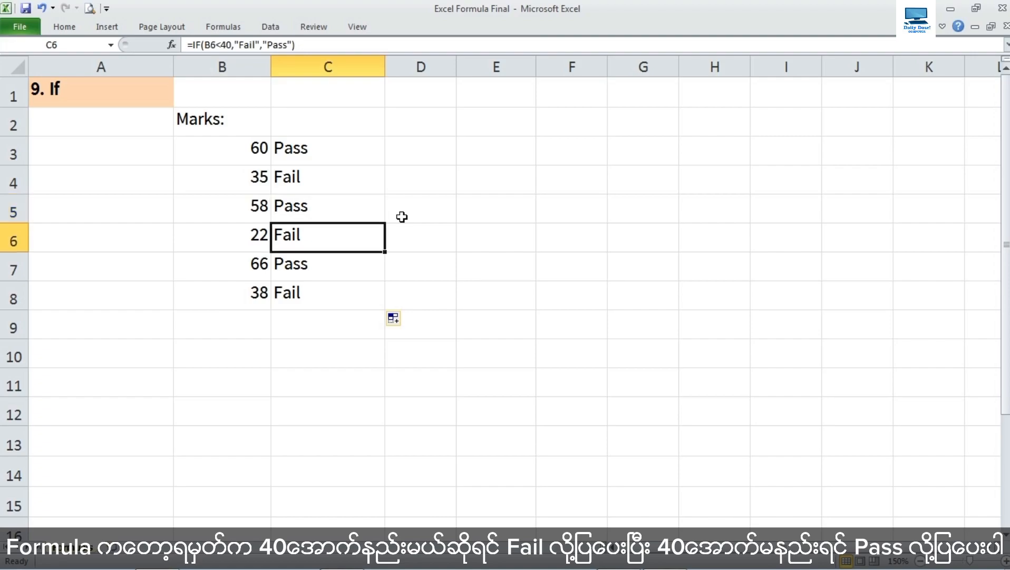
# Compare the marks in B6 to B8 with the IF results beside them, and return to the section heading in A1.
pyautogui.press('Left')
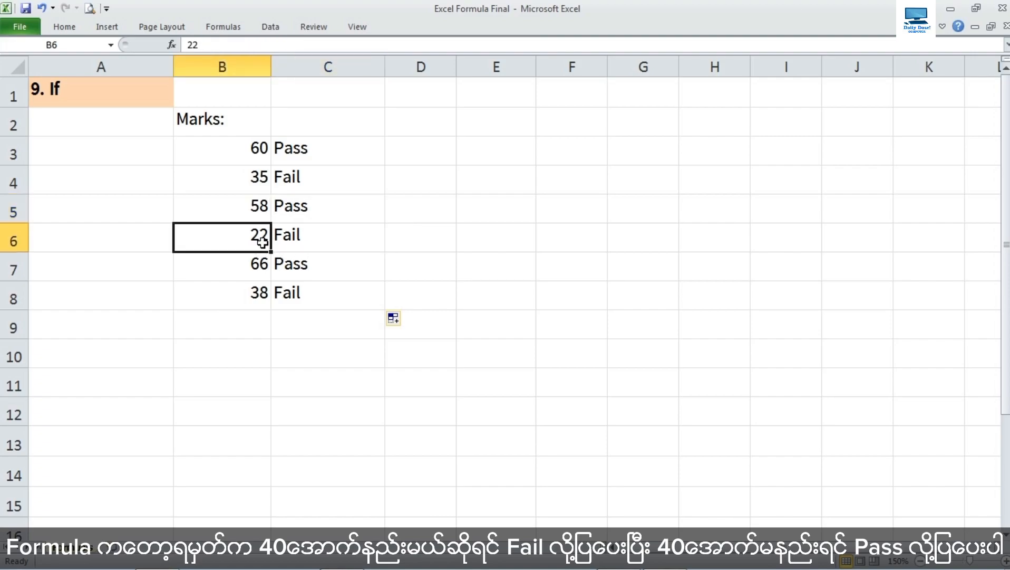
pyautogui.click(302, 245)
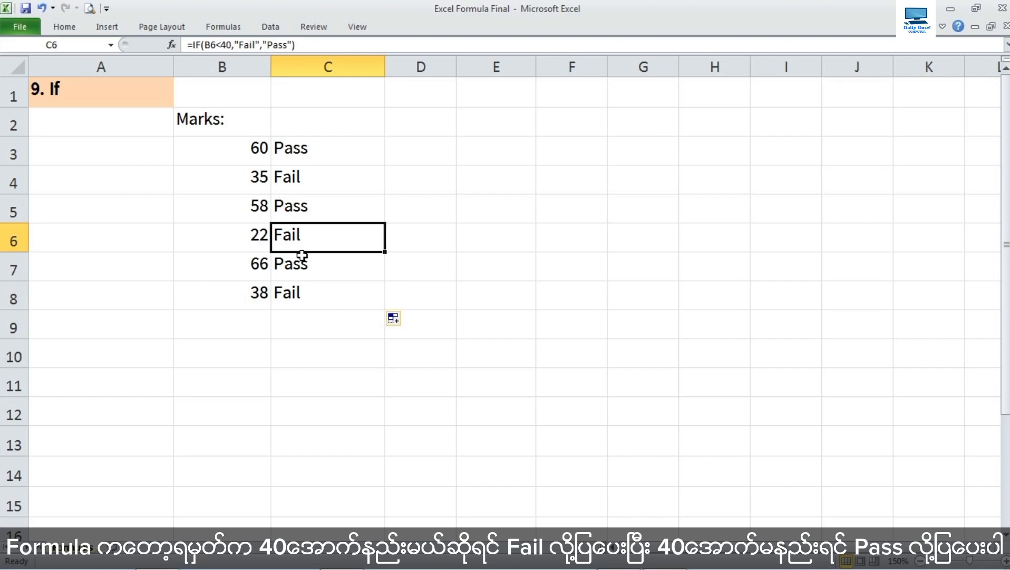
pyautogui.click(263, 268)
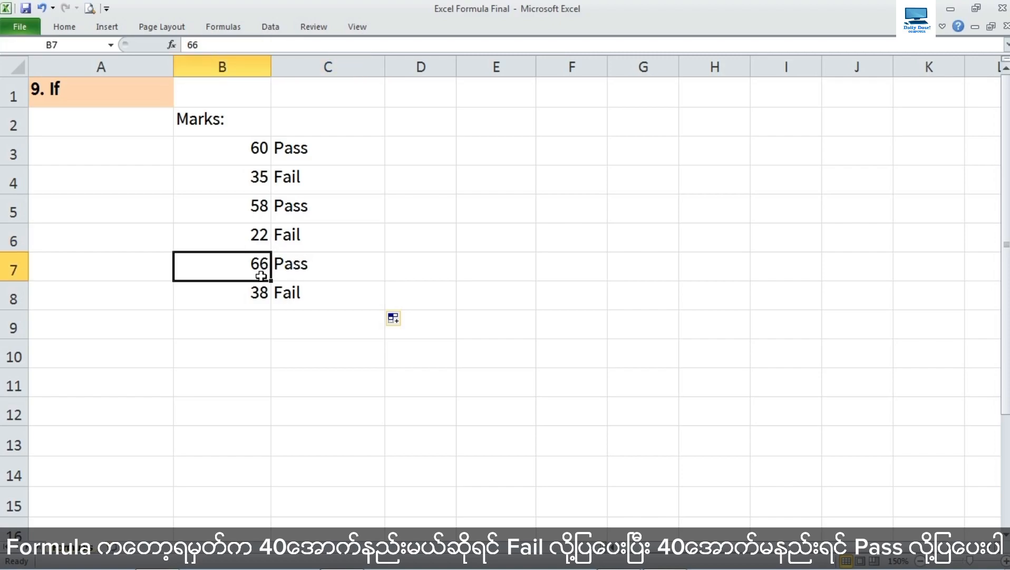
pyautogui.click(310, 275)
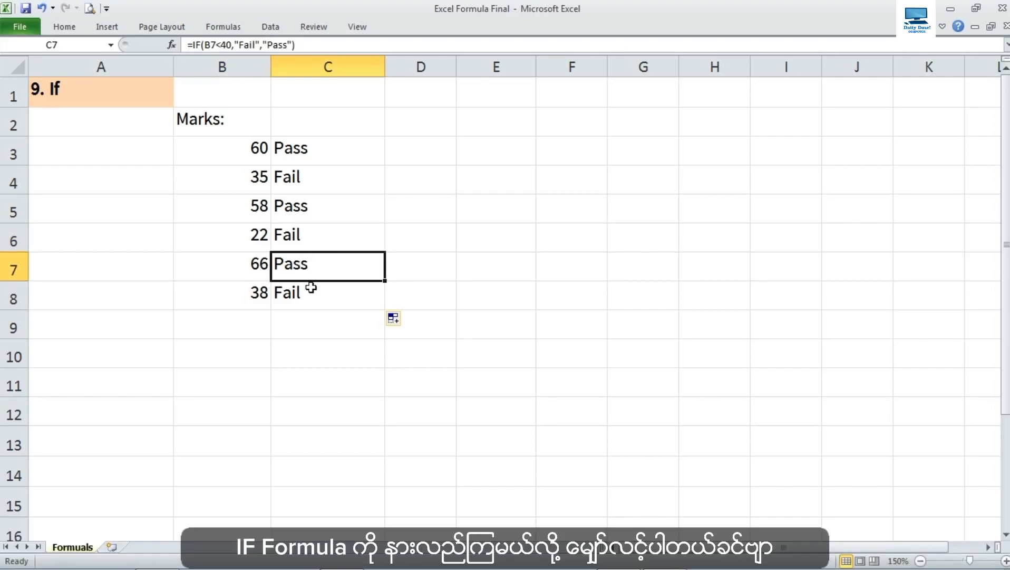
pyautogui.click(260, 300)
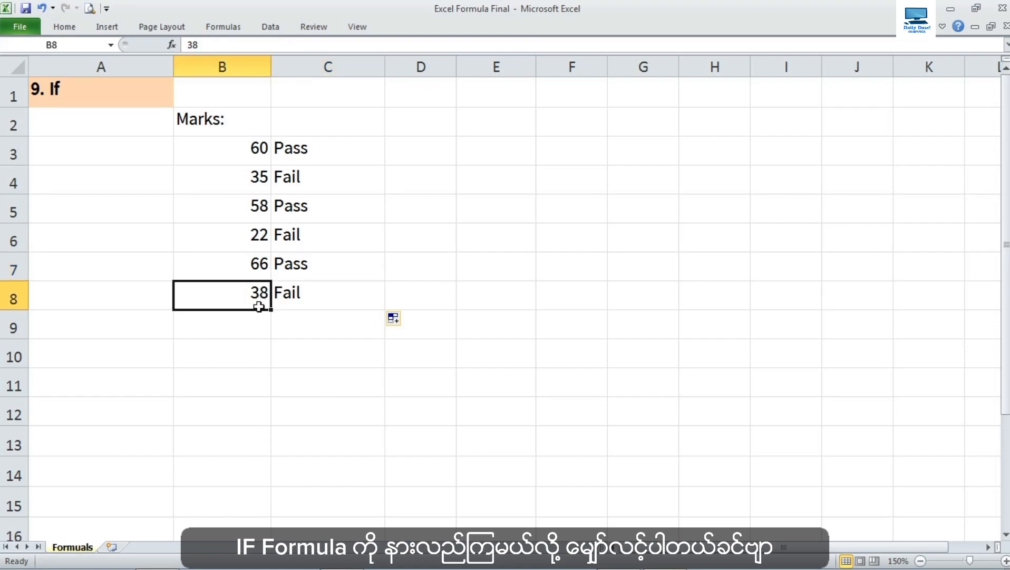
pyautogui.click(297, 296)
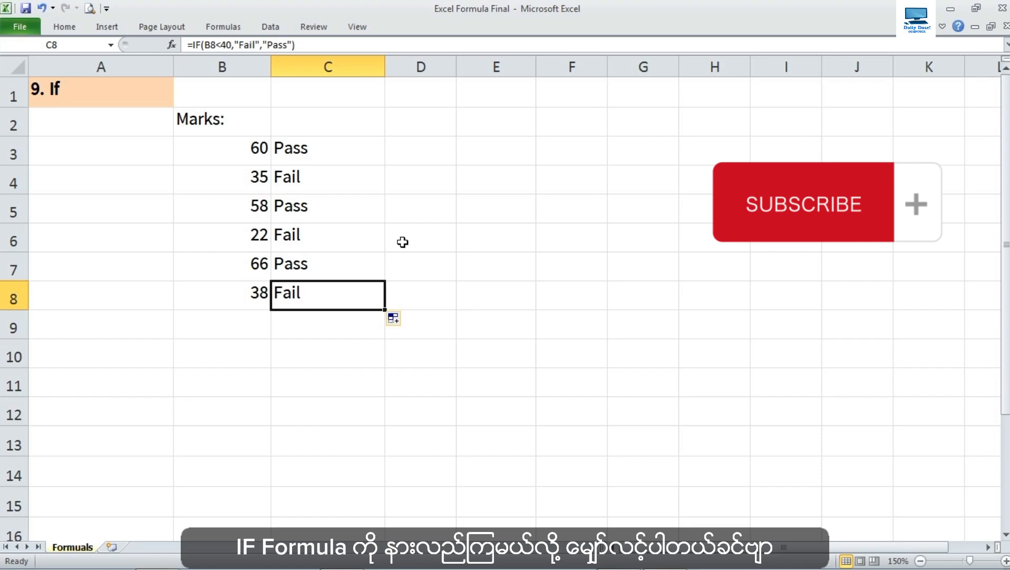
pyautogui.click(108, 101)
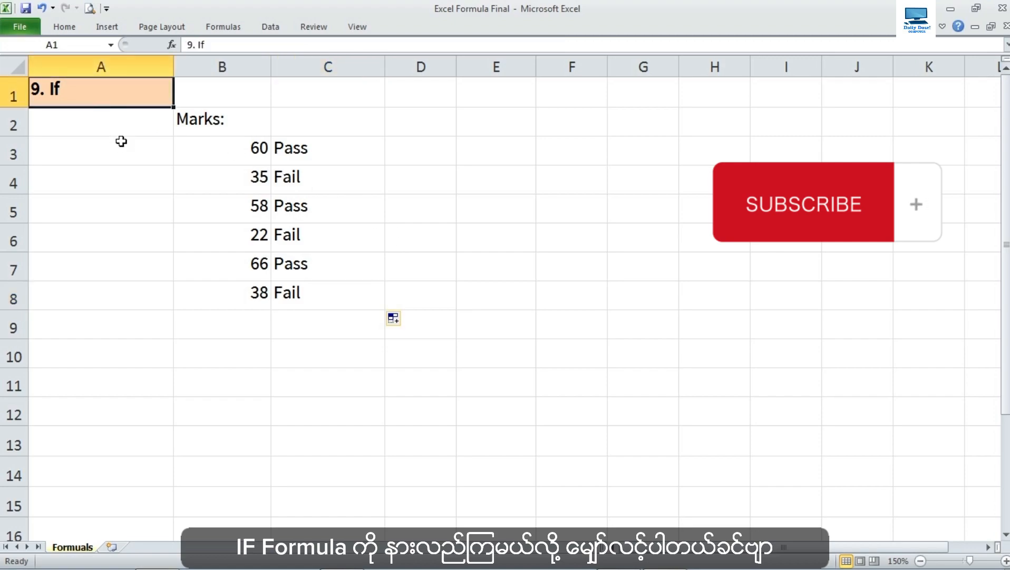